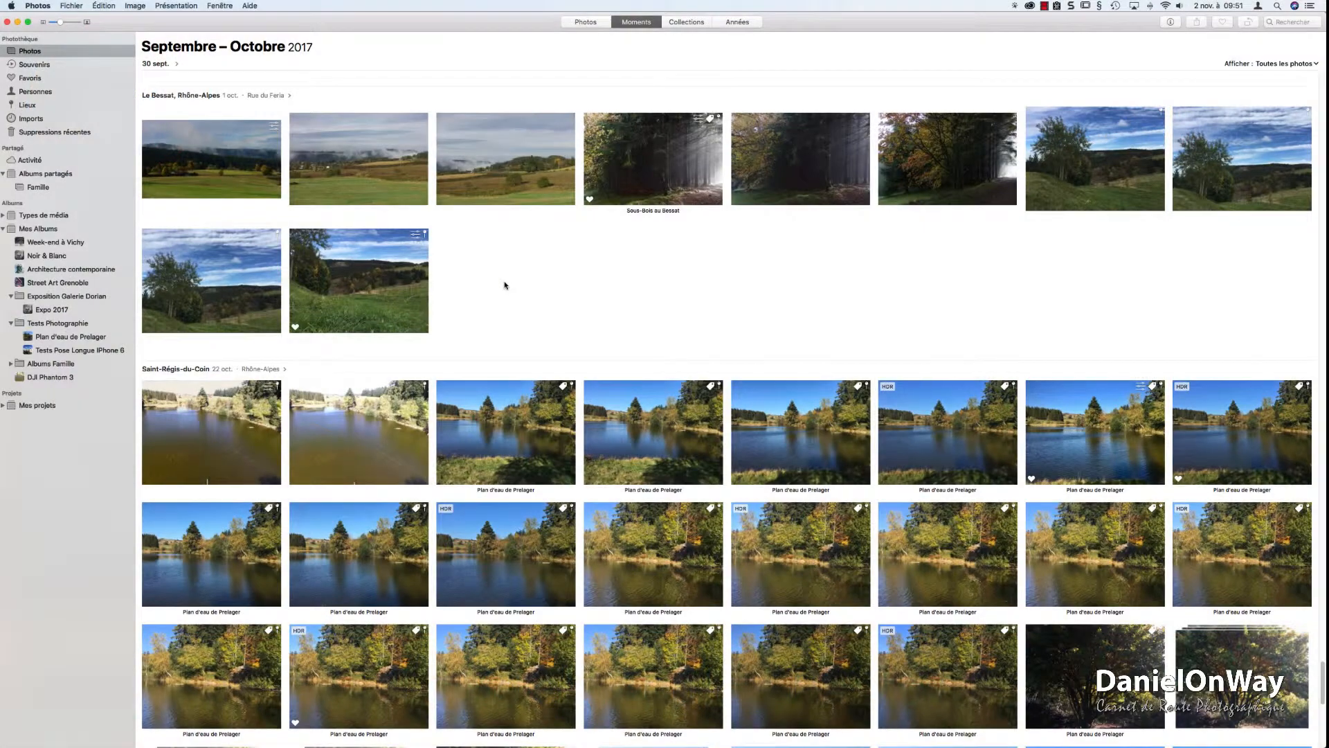
Collapse the Exposition Galerie Dorian and Tests Photographie folders, folding and unfolding the whole Mes Albums list
left_click(11, 296)
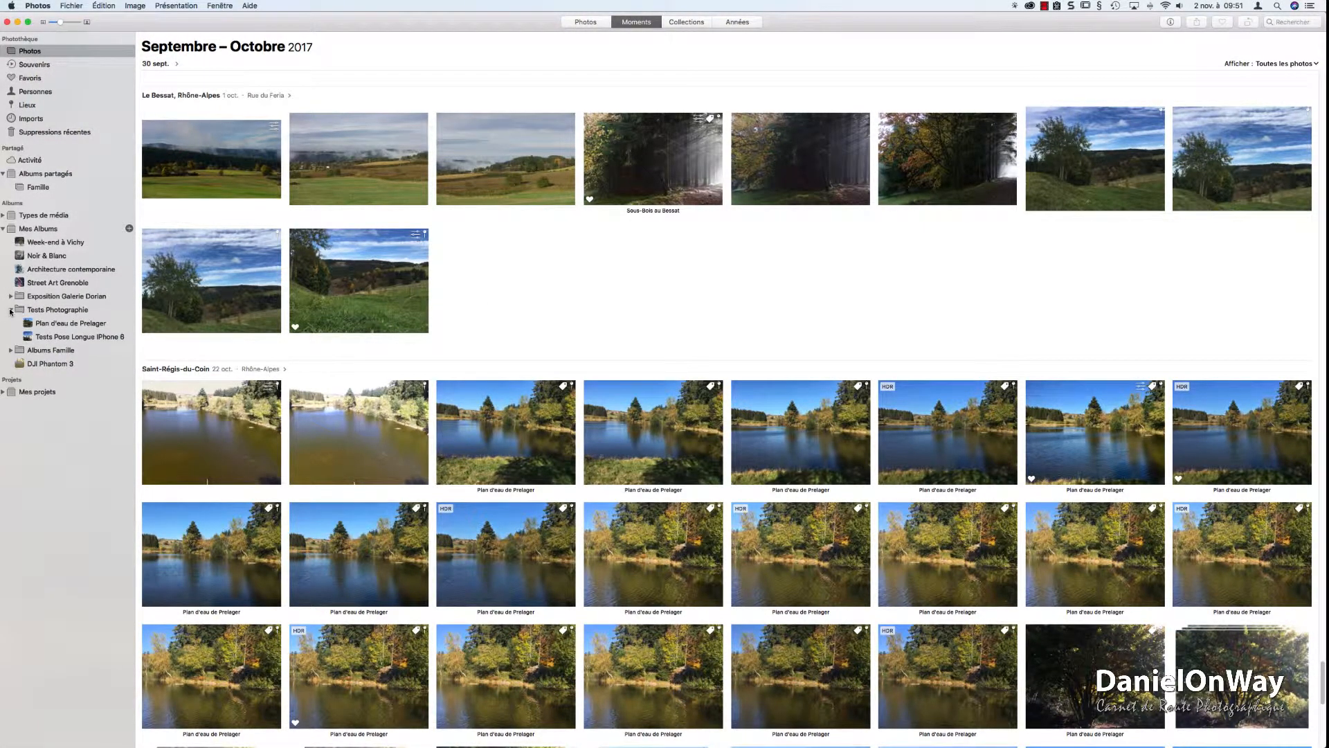
left_click(11, 310)
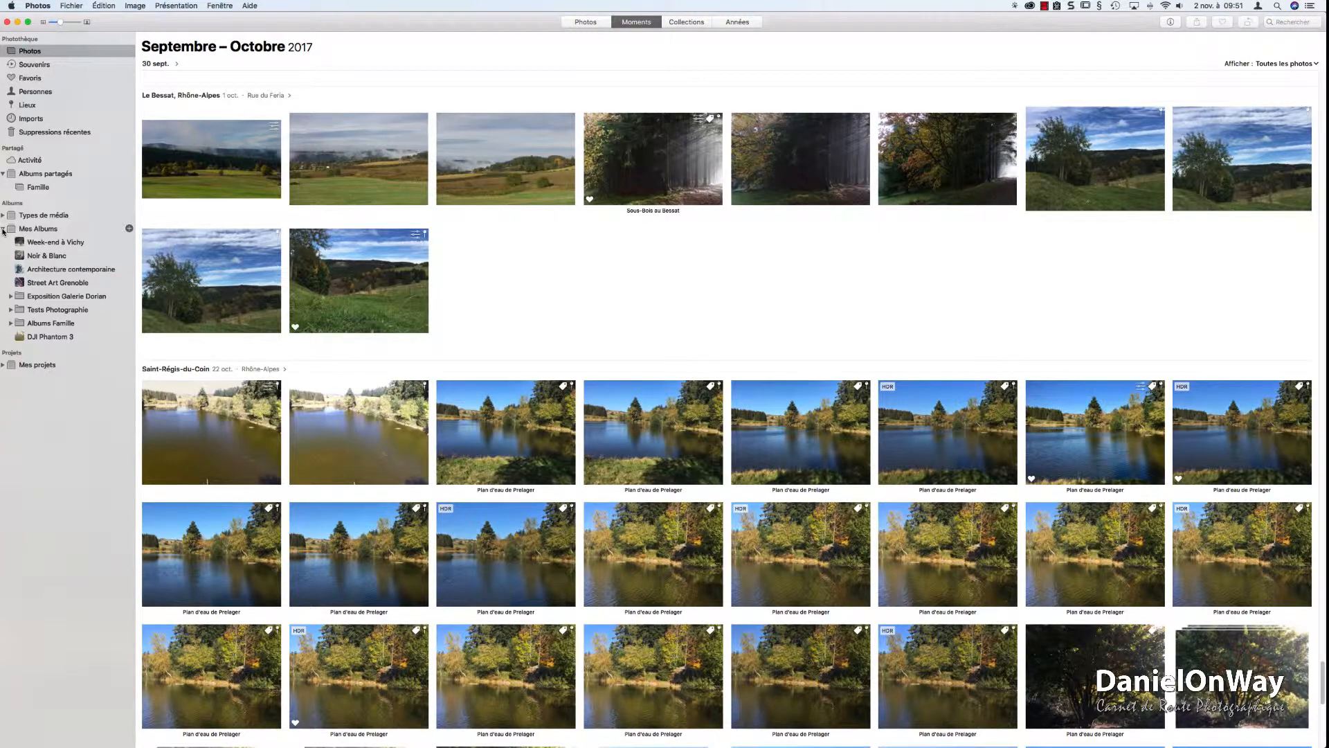
left_click(4, 229)
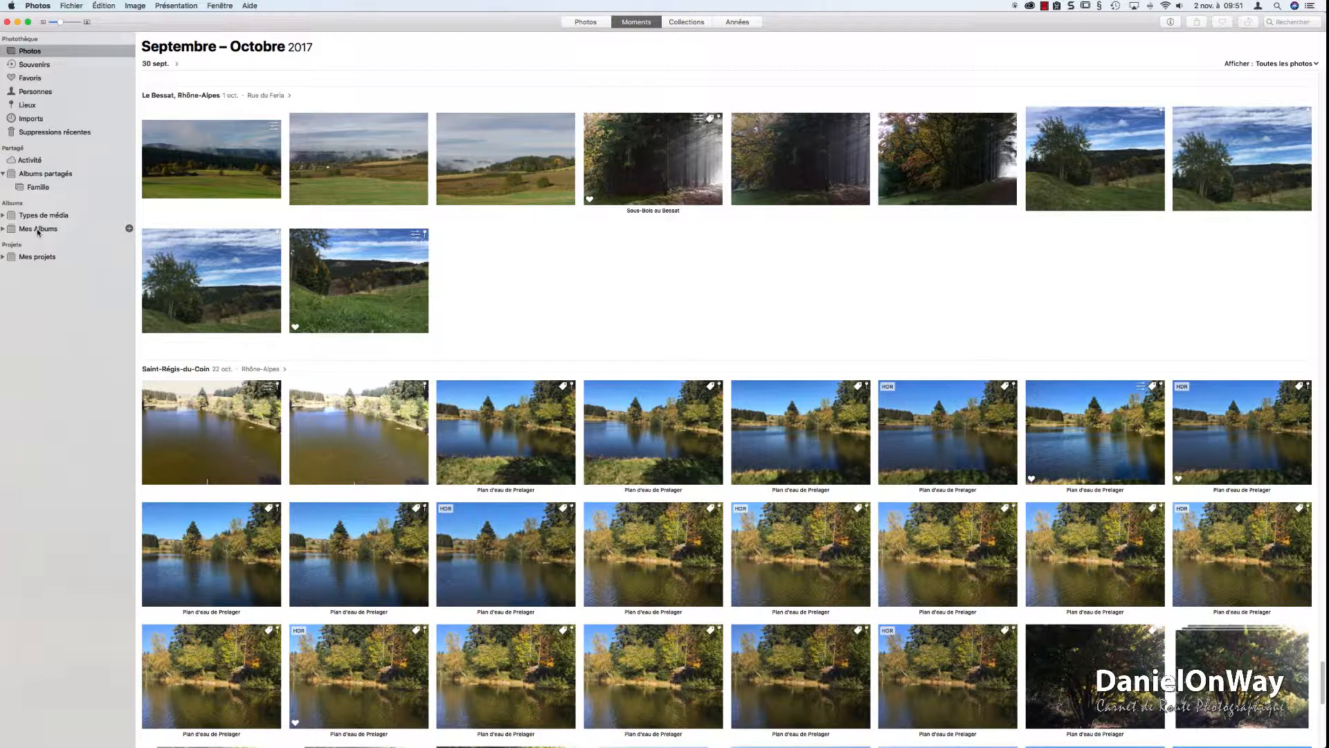
left_click(3, 229)
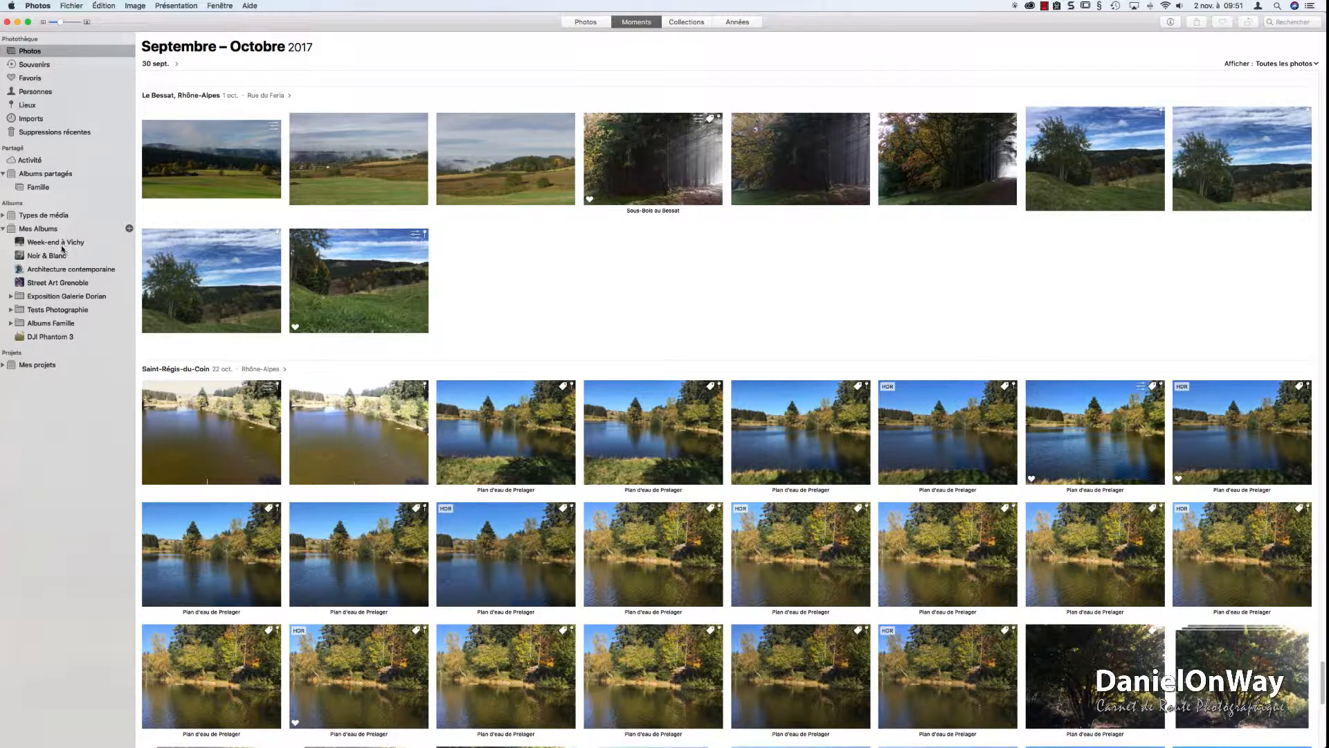
View the contents of the Week-end à Vichy and Noir & Blanc albums
left_click(64, 242)
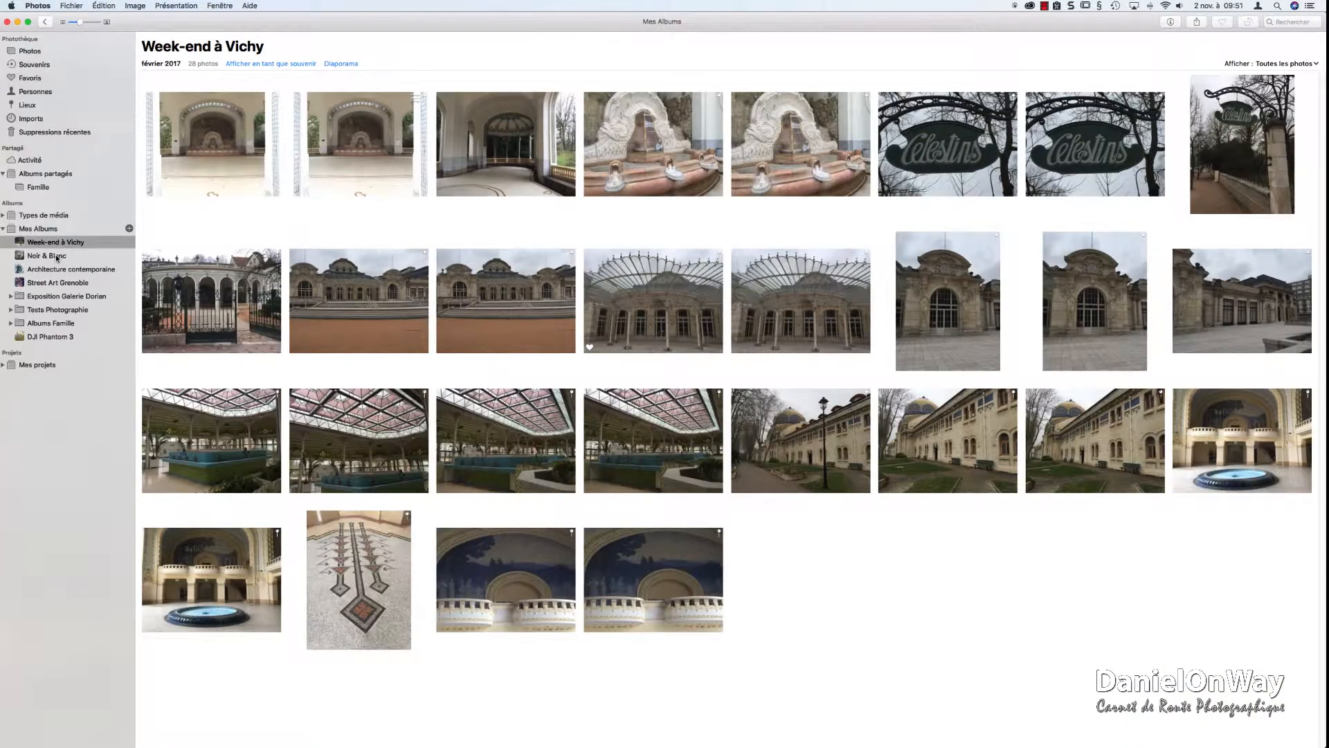
left_click(58, 256)
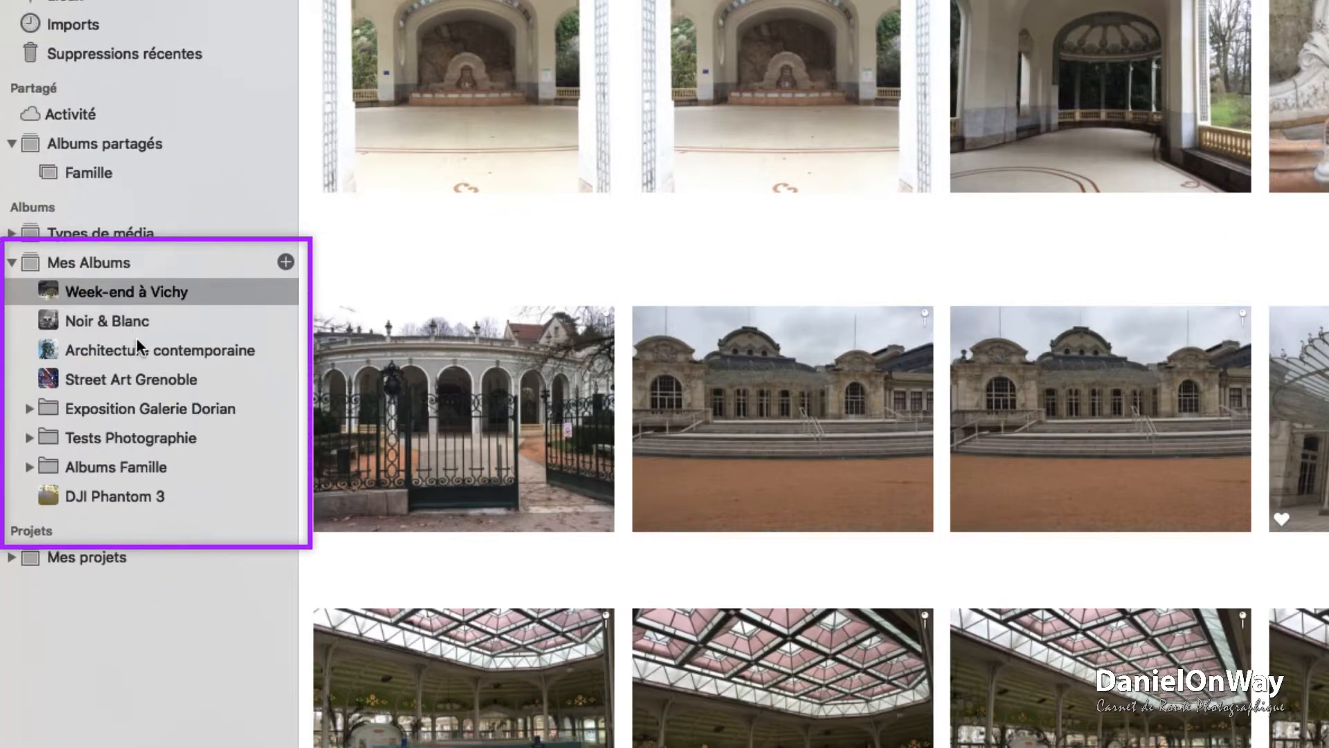
left_click(142, 348)
left_click(127, 318)
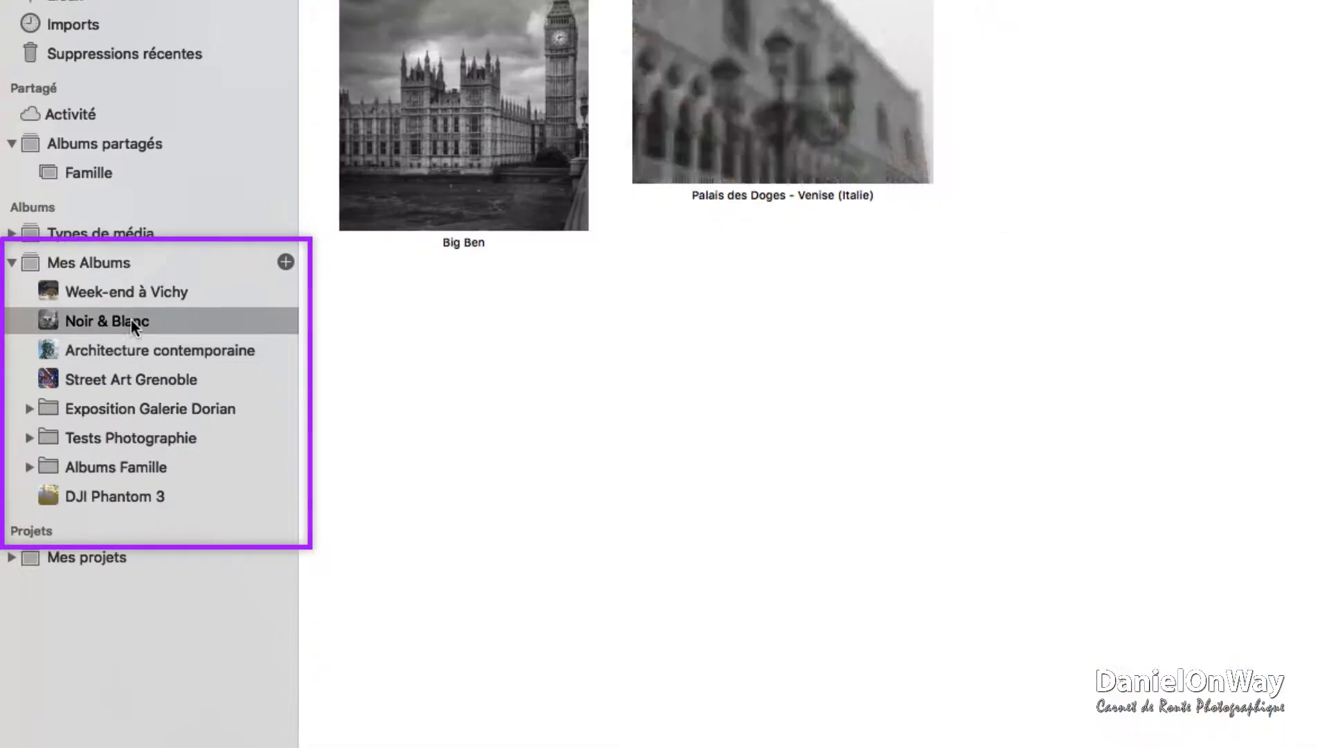
left_click(139, 293)
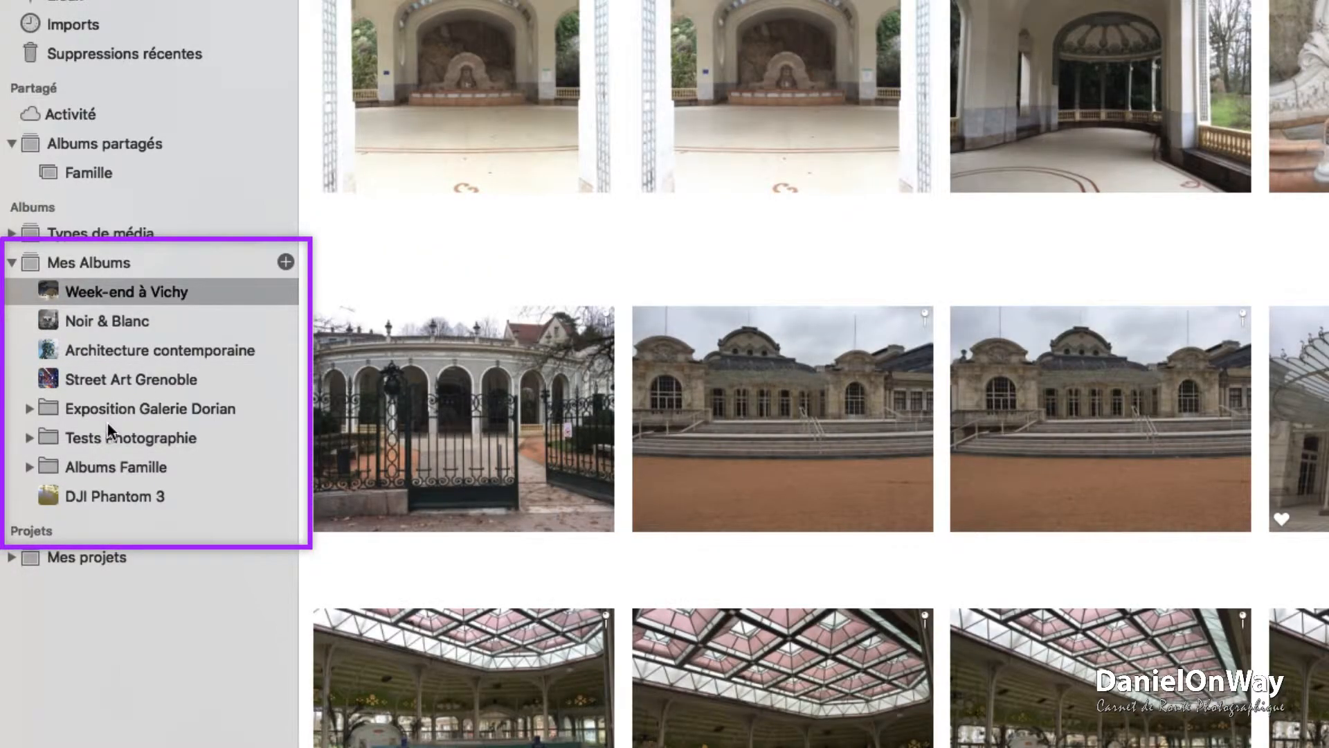
Display the Mes Albums overview, folding its album list and leaving it unfolded
left_click(11, 262)
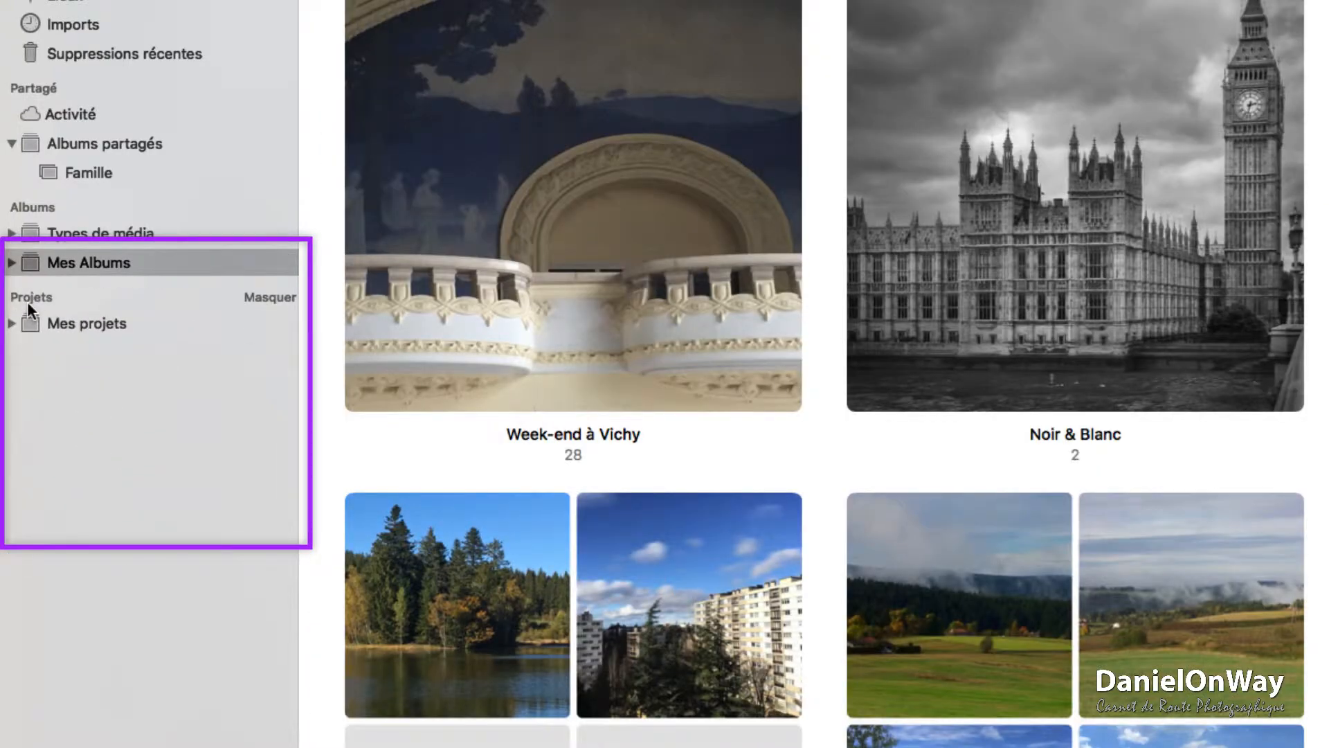
left_click(11, 263)
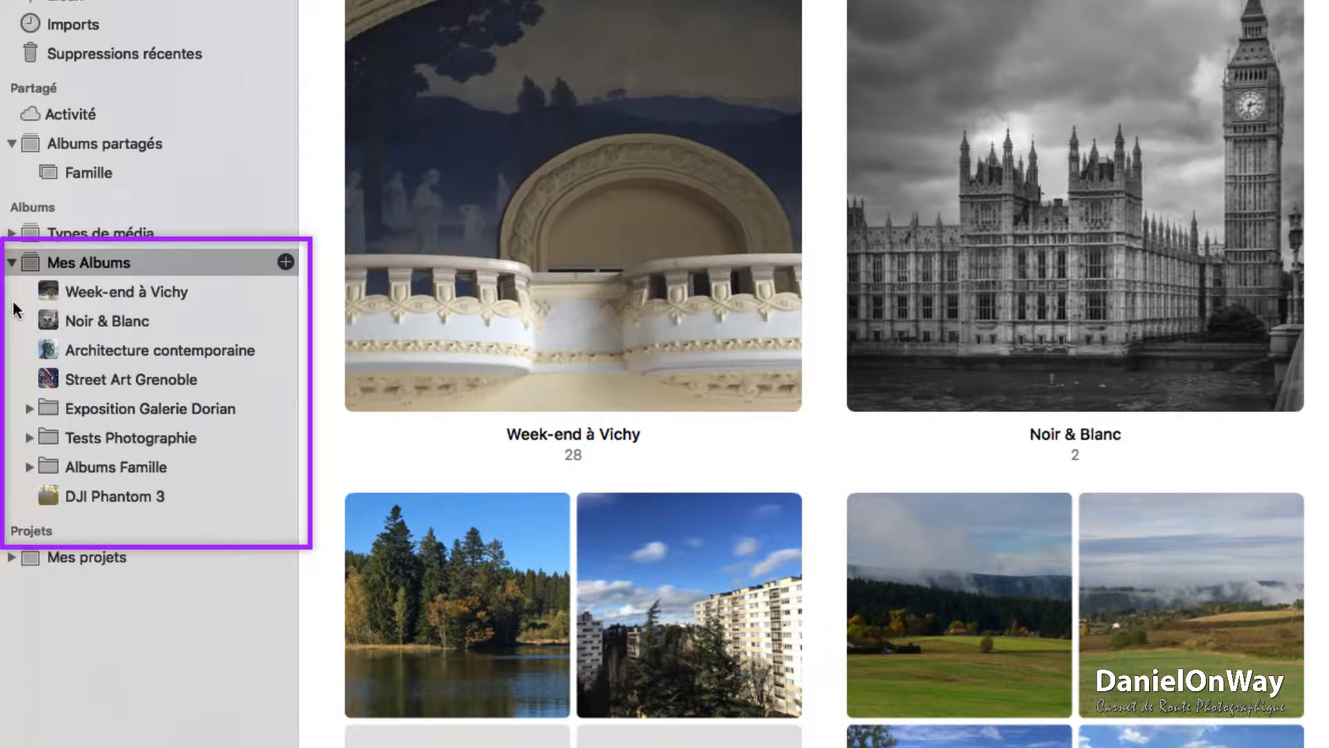
left_click(11, 263)
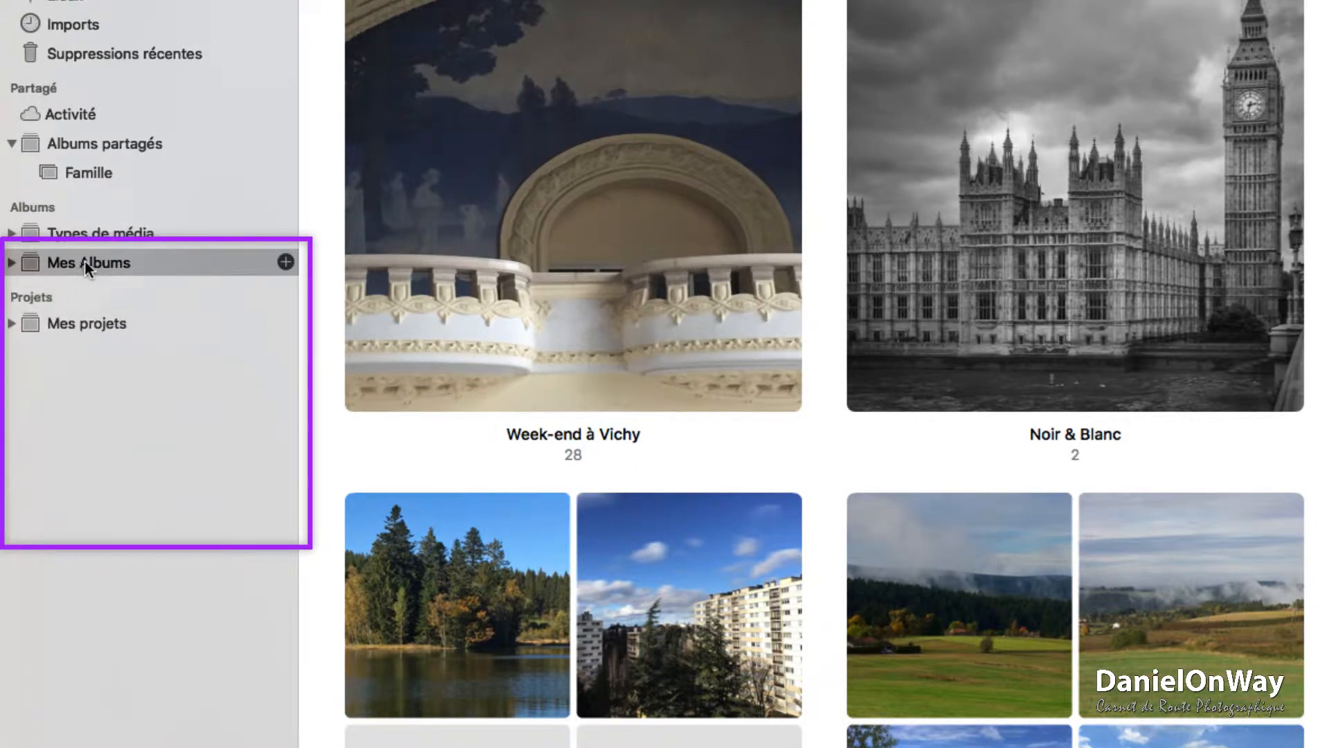
left_click(12, 263)
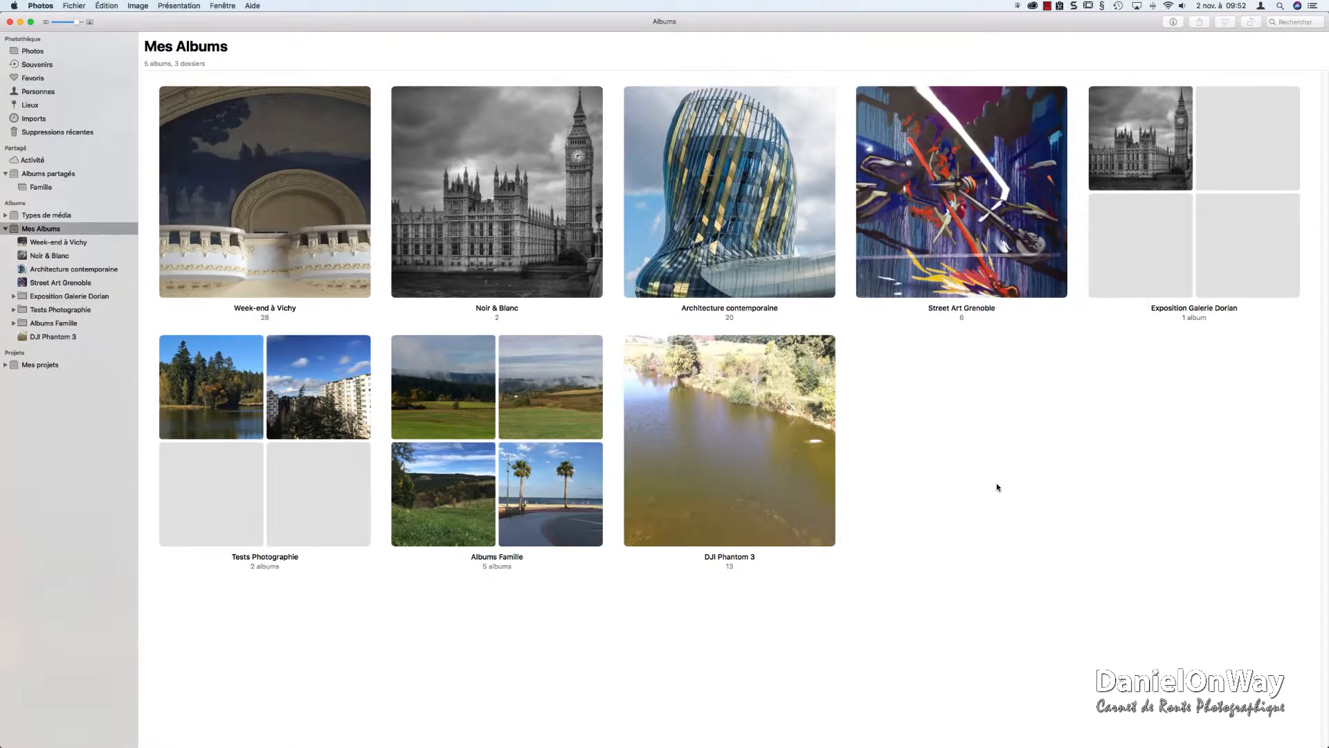
View the Week-end à Vichy and Noir & Blanc albums, and look inside the Exposition Galerie Dorian and Tests Photographie folders
double_click(238, 166)
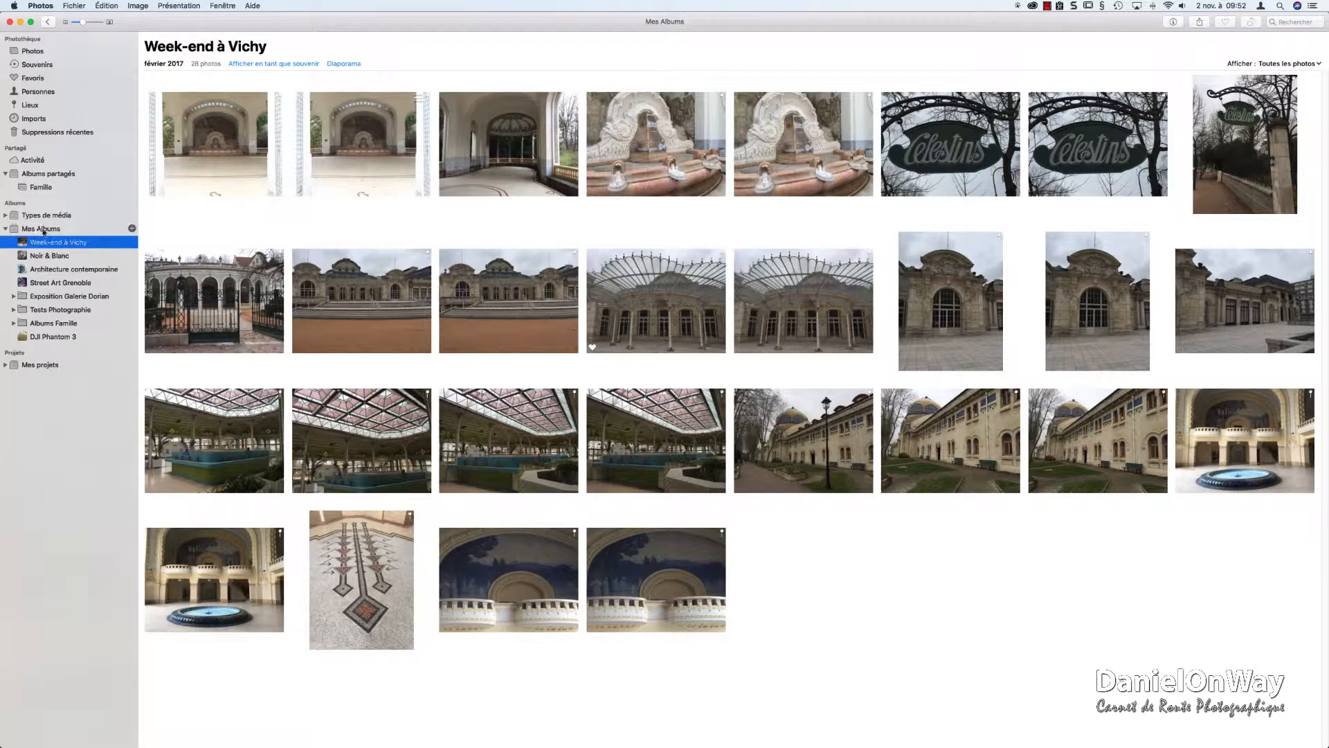
left_click(52, 257)
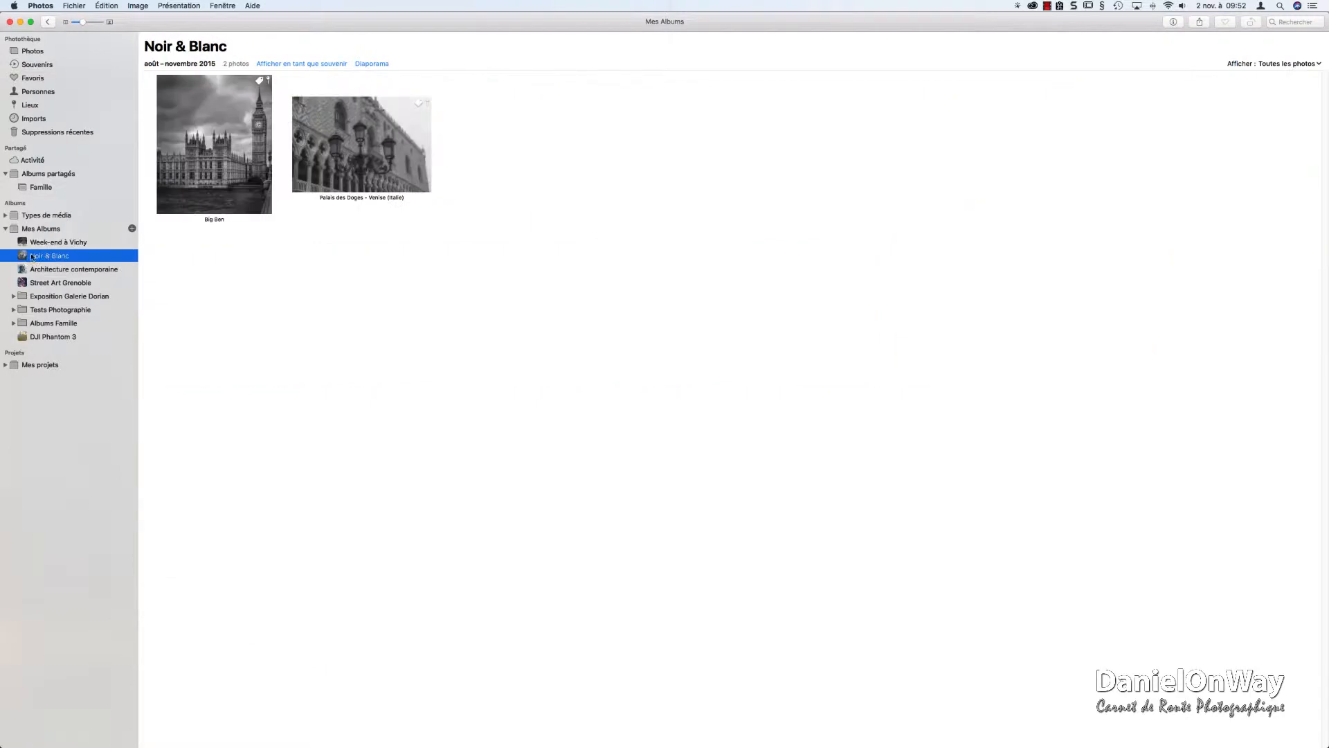
left_click(13, 297)
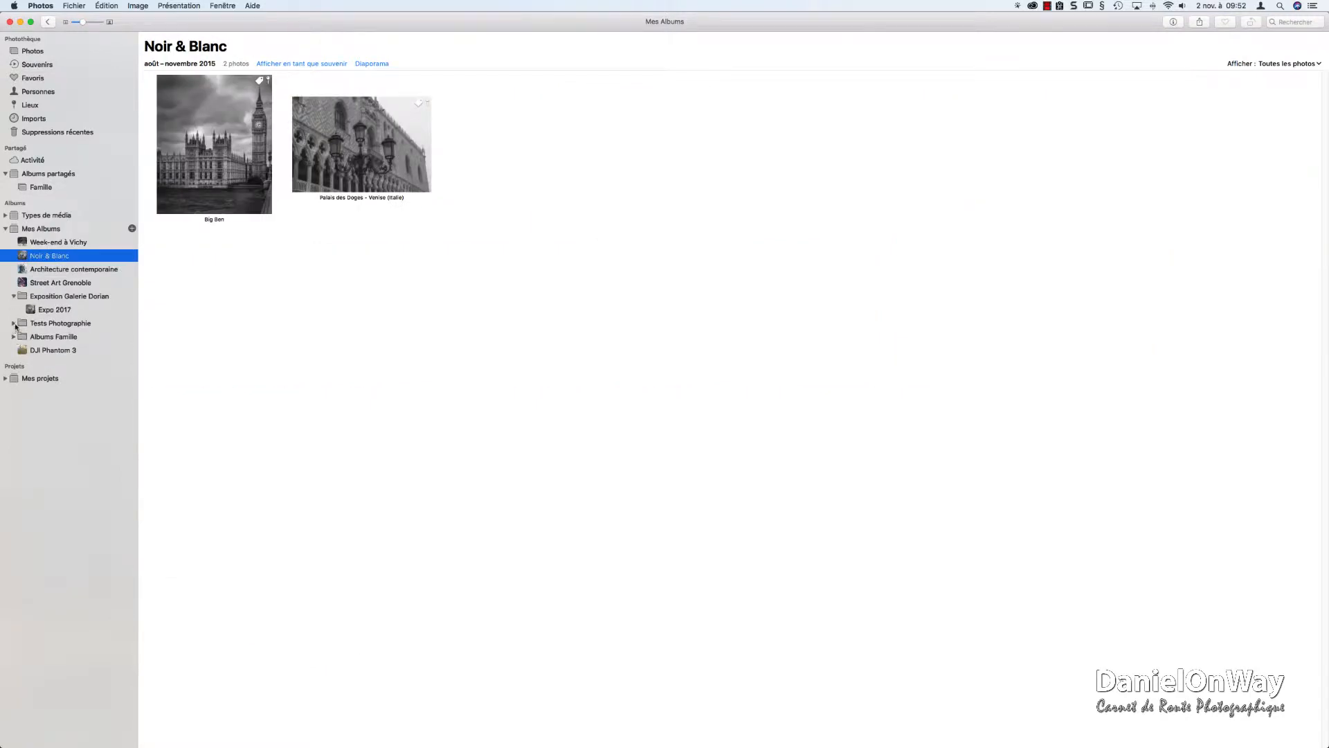
left_click(13, 323)
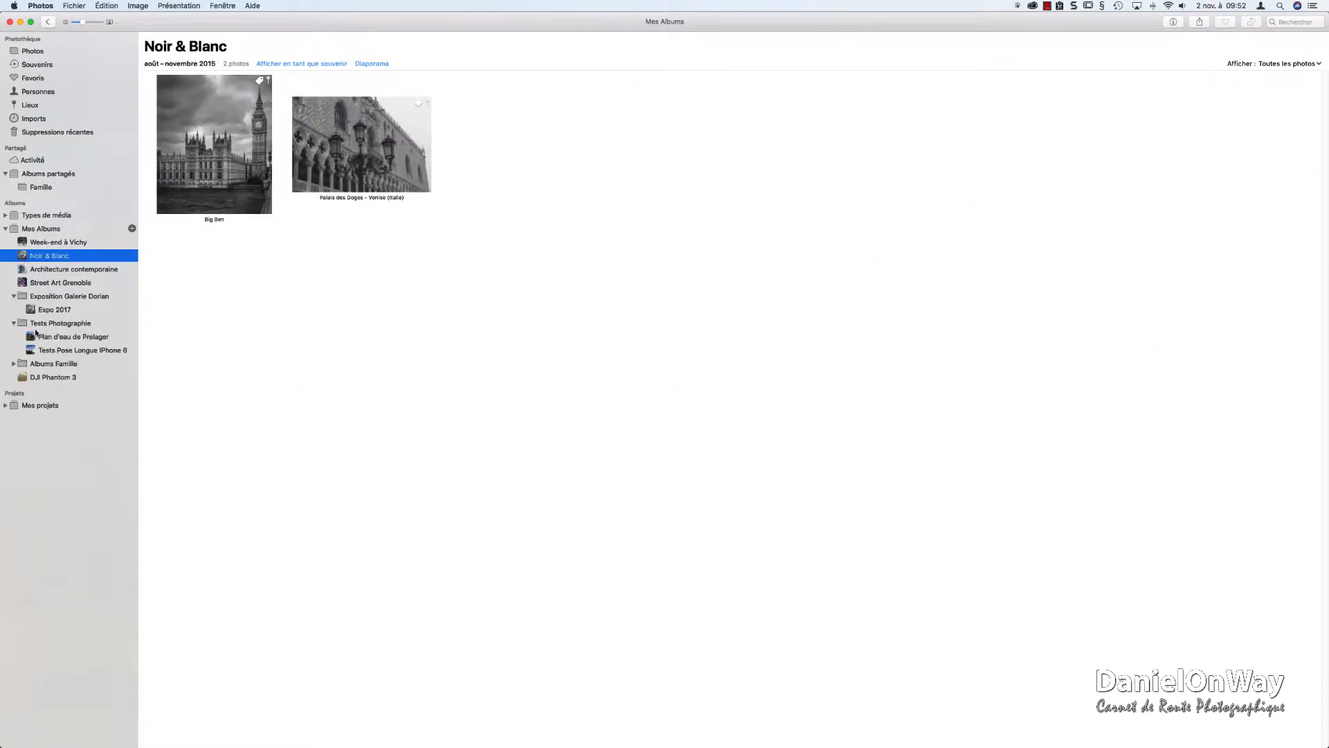
left_click(14, 323)
left_click(13, 296)
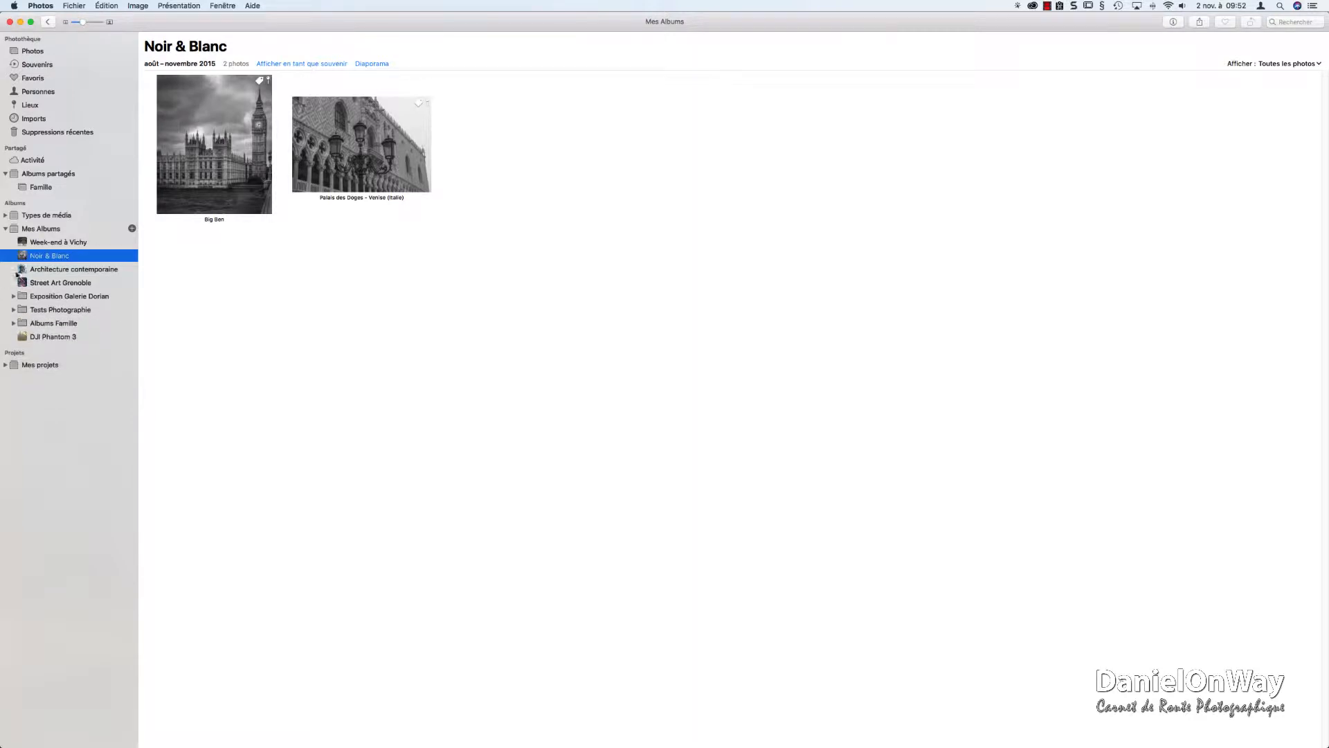
Return to the Mes Albums overview and compare the Noir & Blanc and Week-end à Vichy albums
left_click(38, 229)
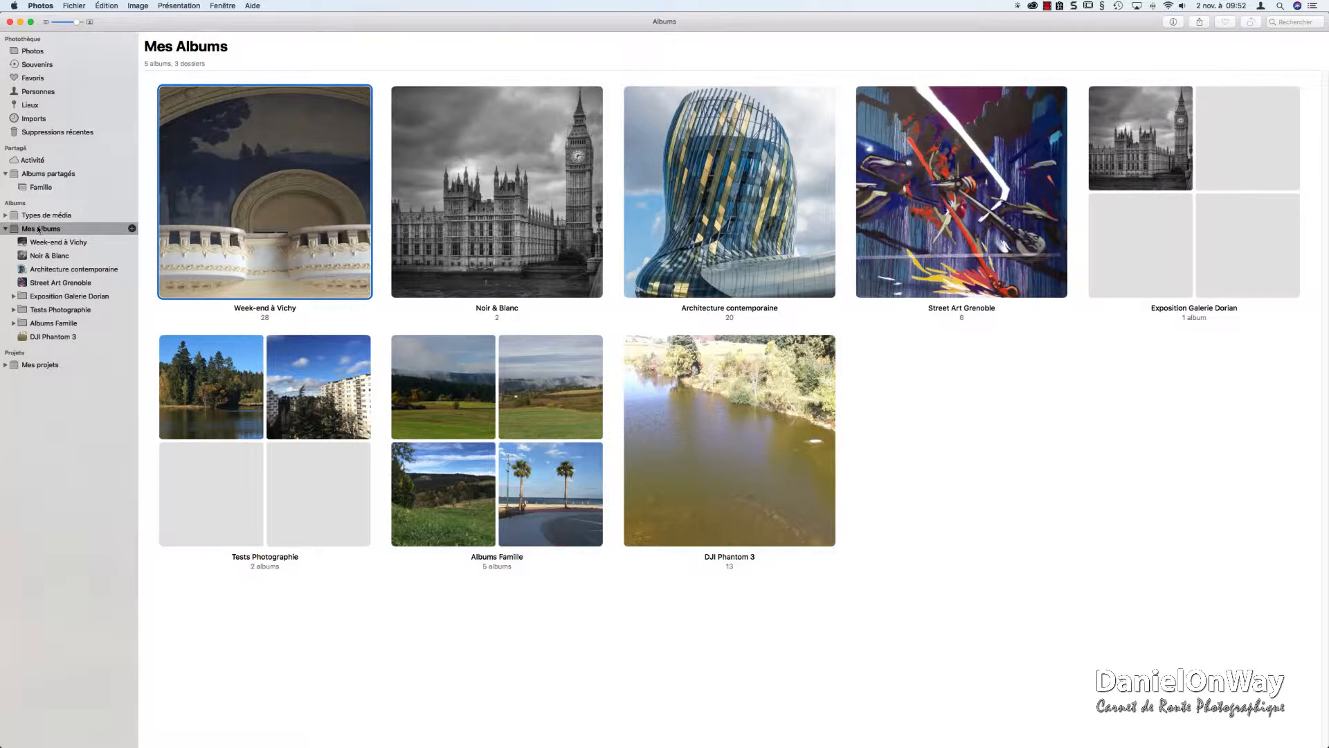
left_click(42, 257)
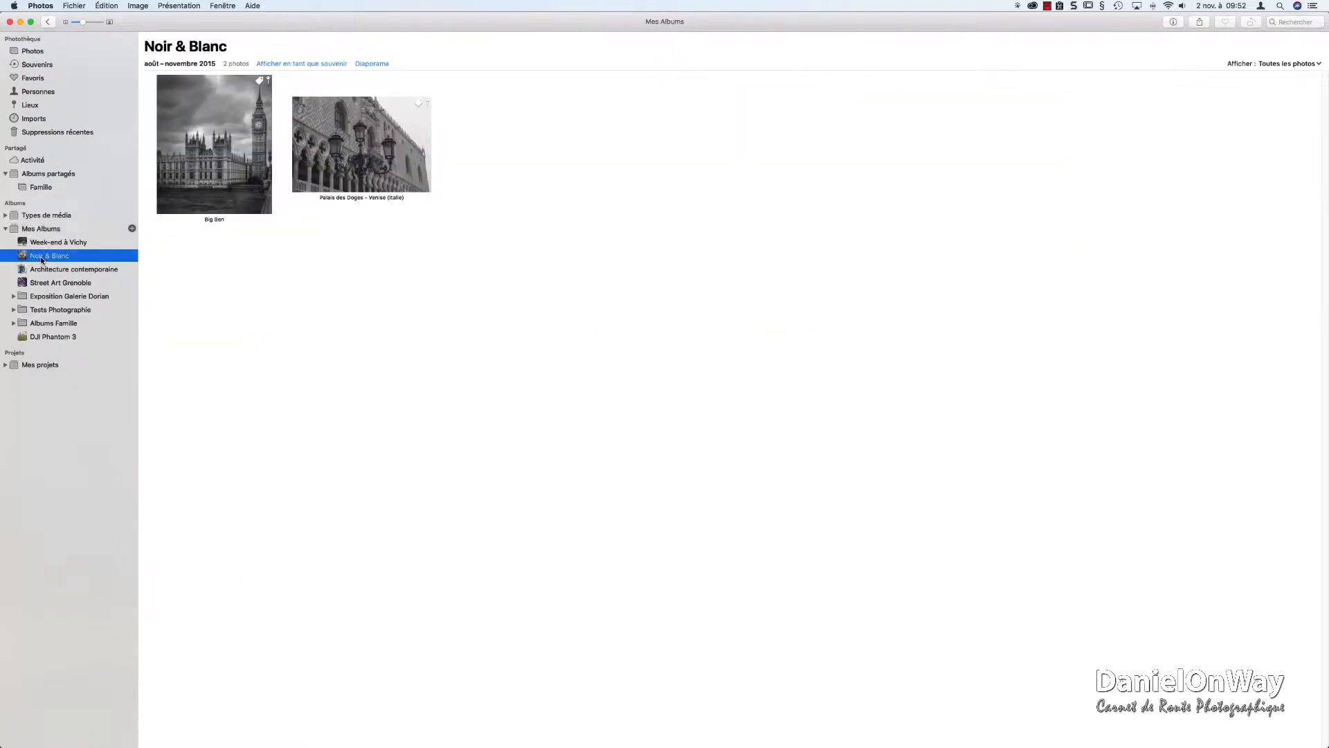
left_click(57, 242)
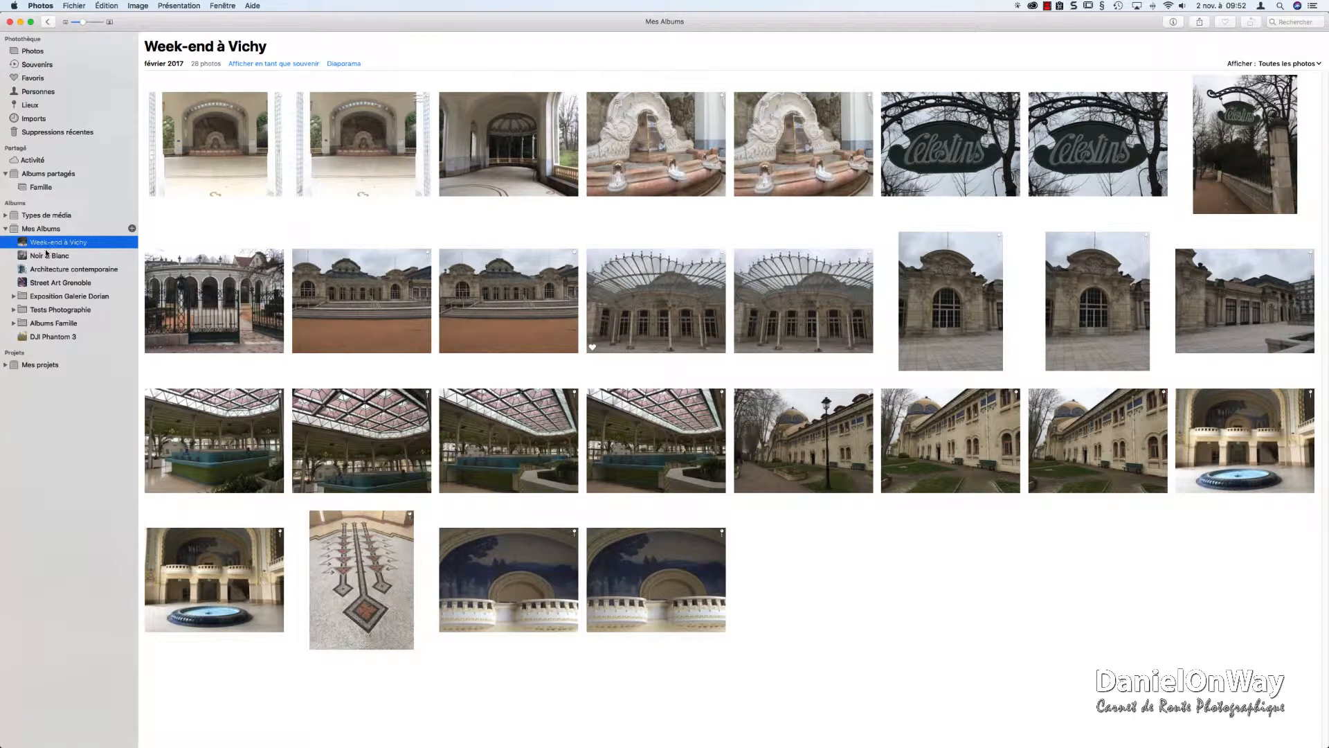
left_click(48, 257)
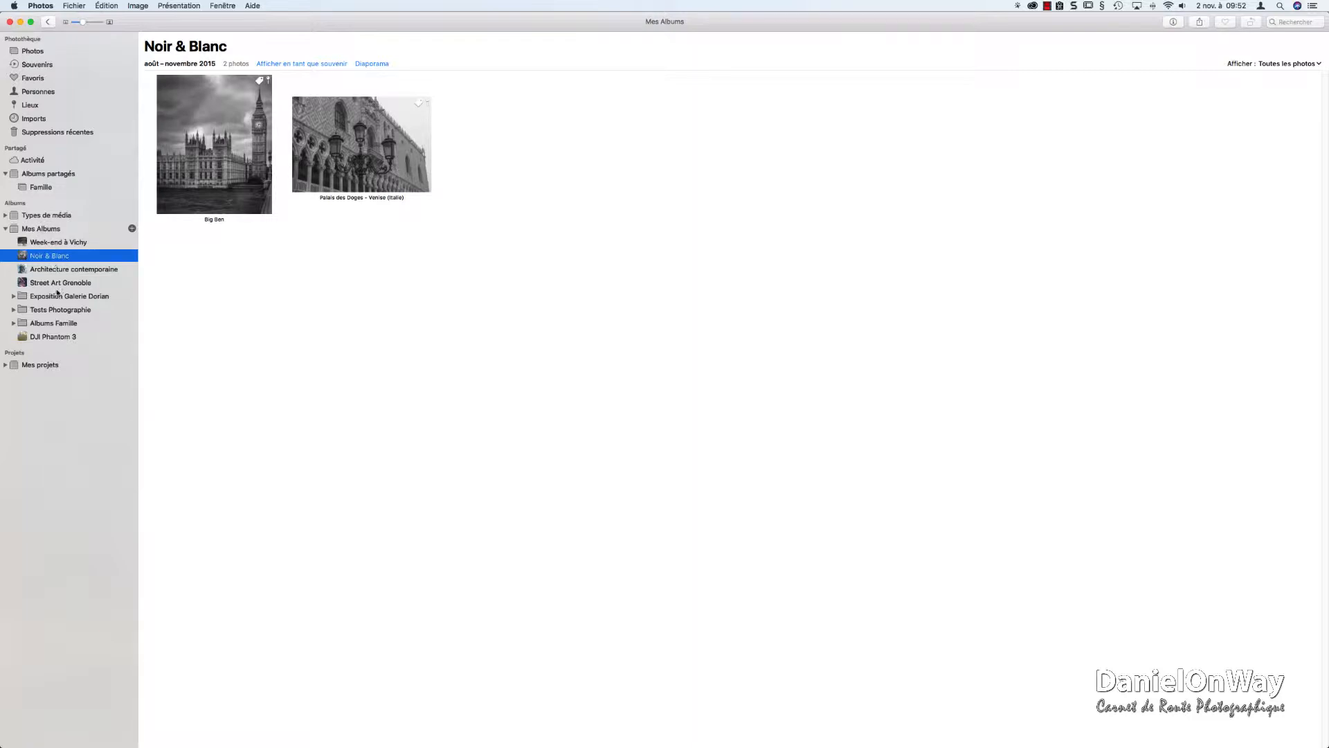
Open the Plan d'eau de Prelager album from the Tests Photographie folder, and collapse that folder again
left_click(62, 311)
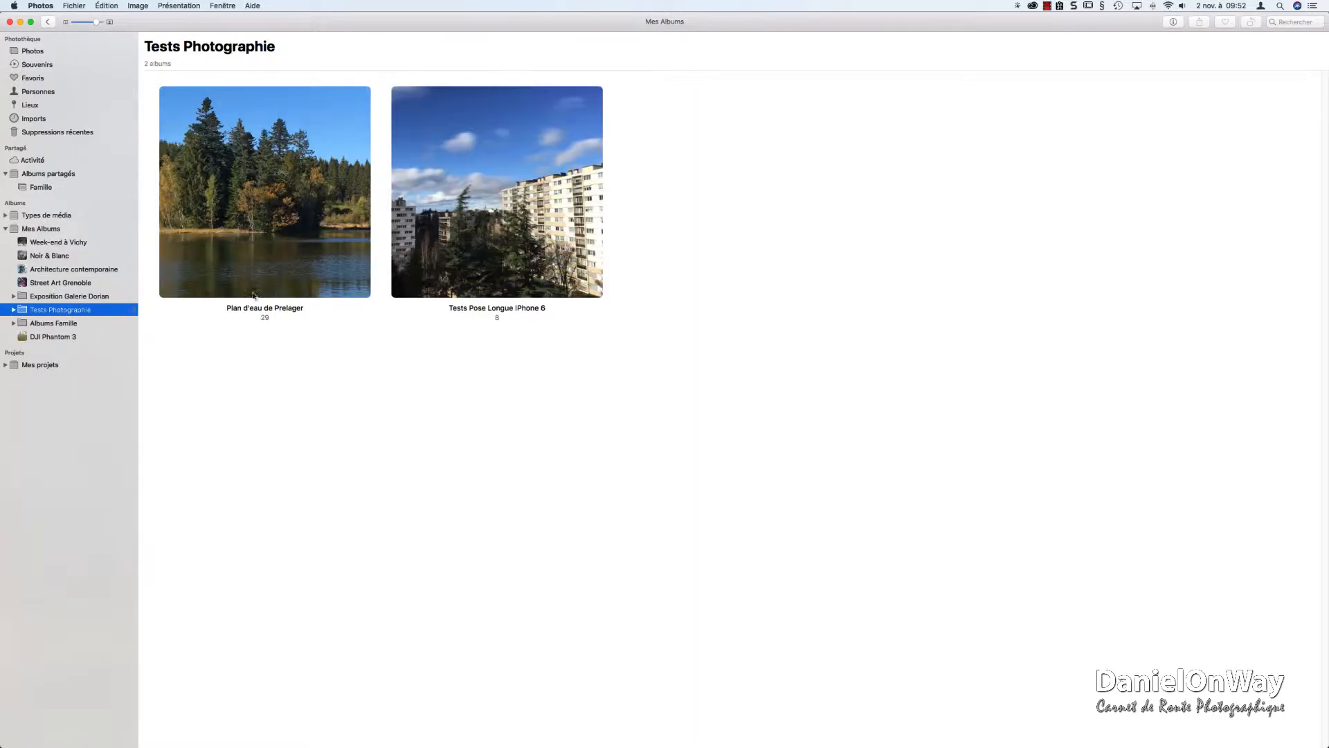
double_click(302, 215)
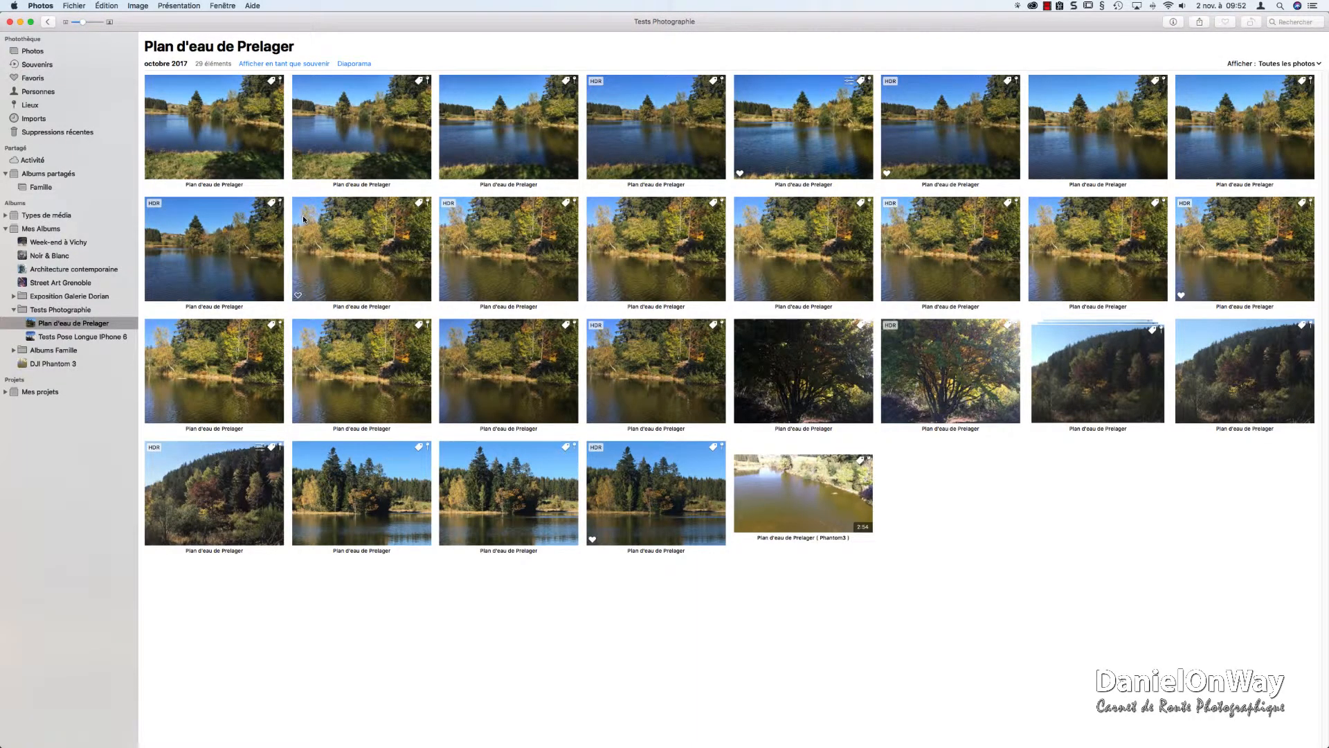
left_click(13, 311)
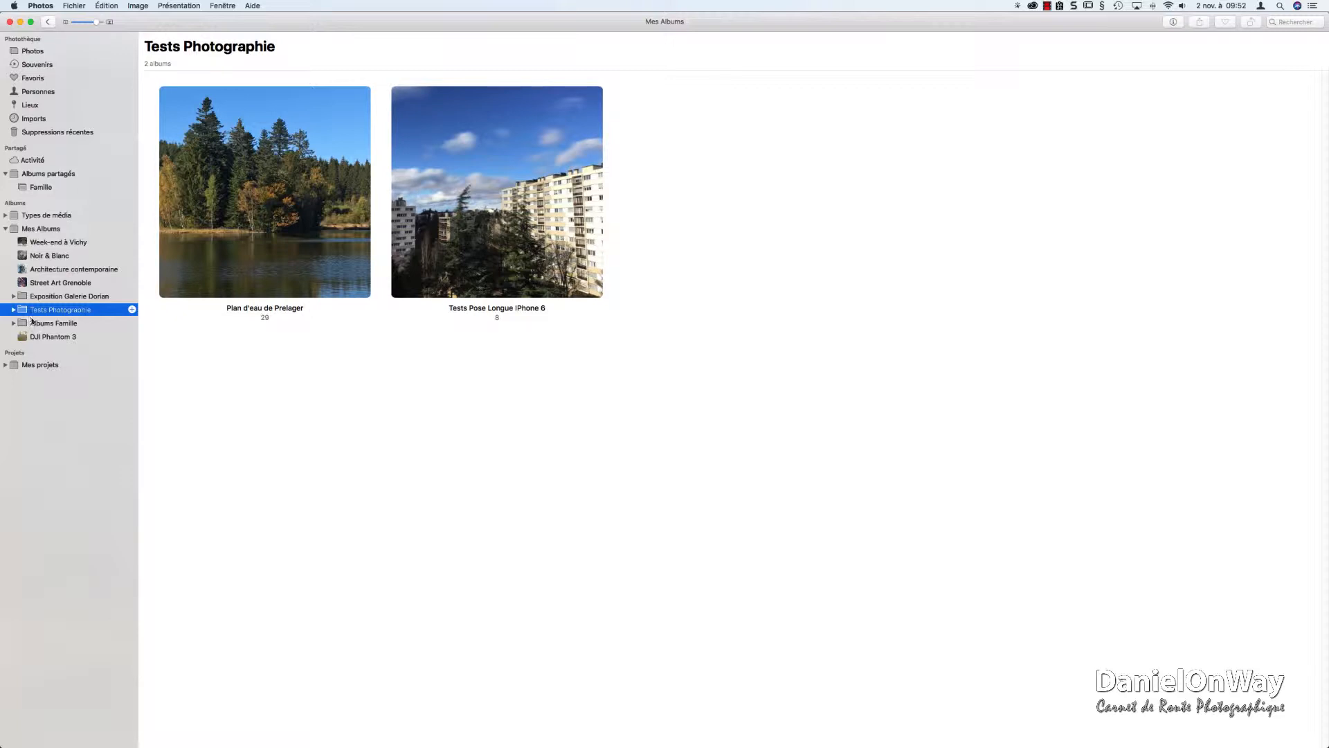
Create a new standard album named "Voyage Londres" in Mes Albums
left_click(43, 229)
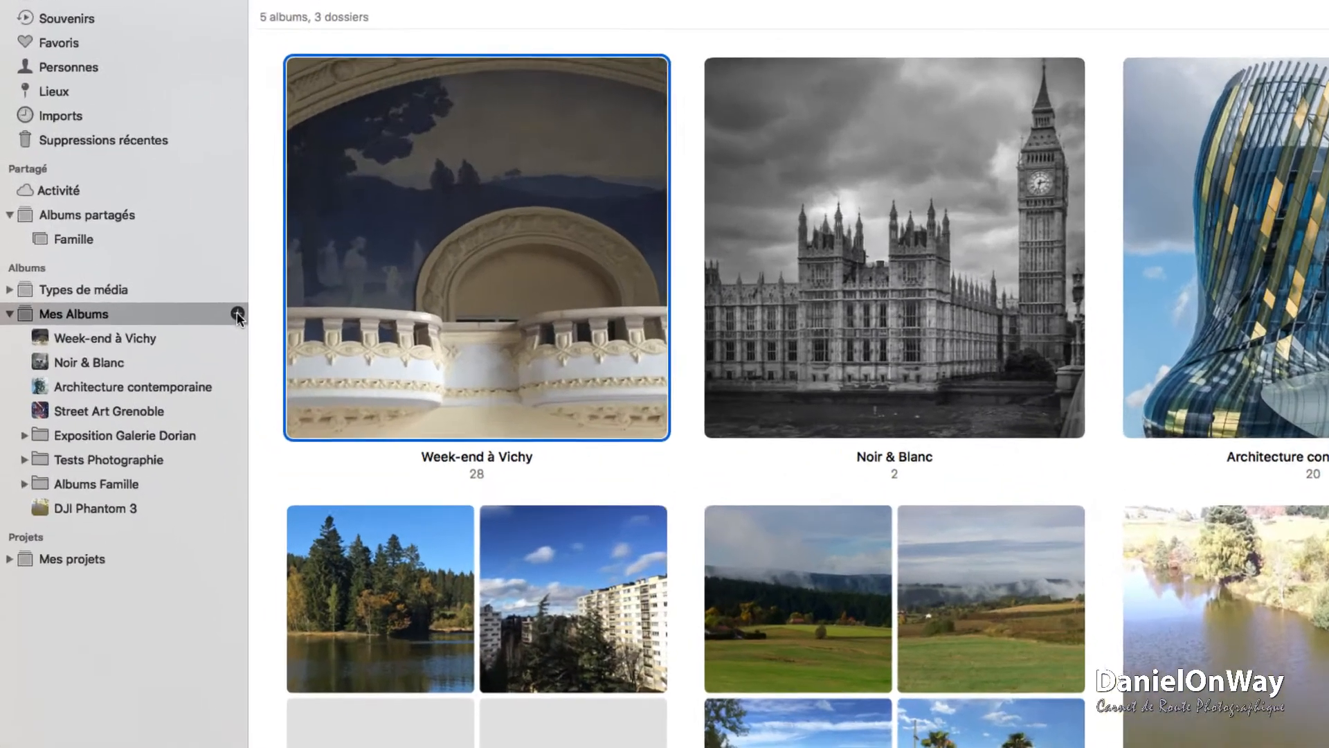
left_click(132, 229)
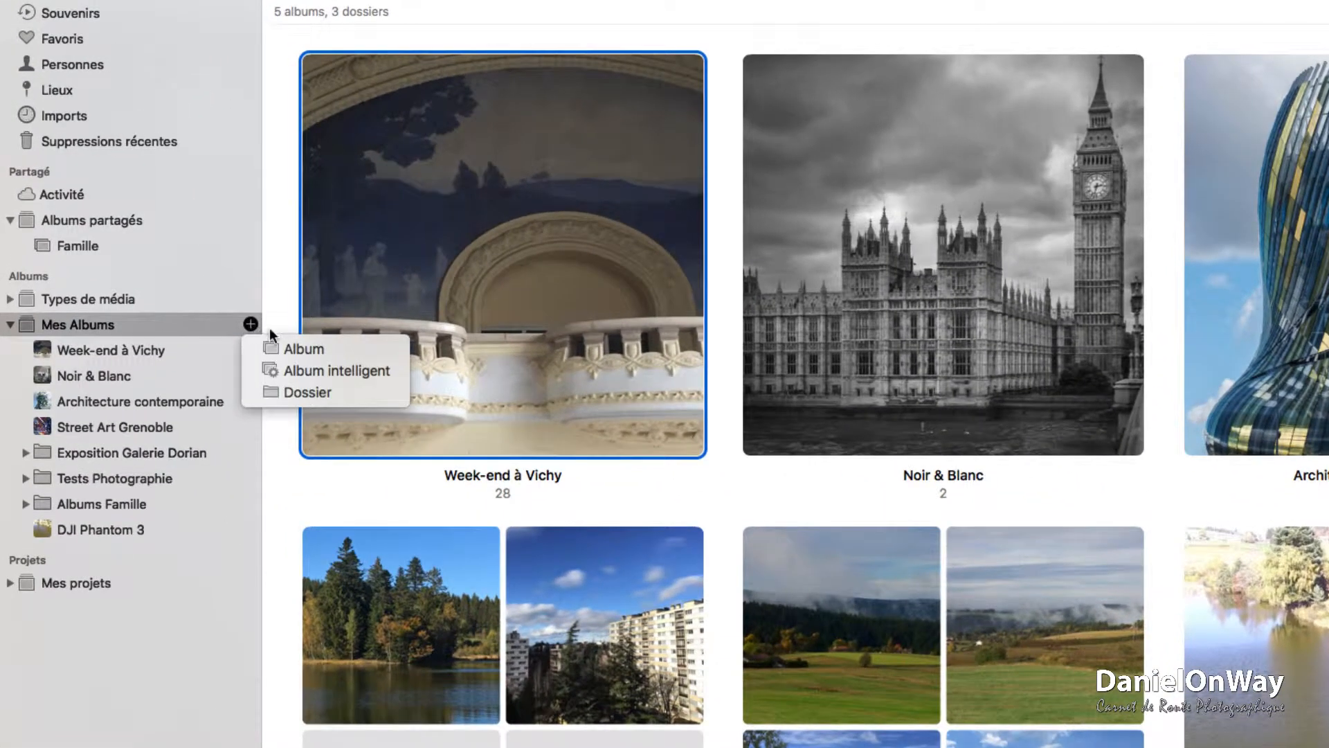
left_click(311, 349)
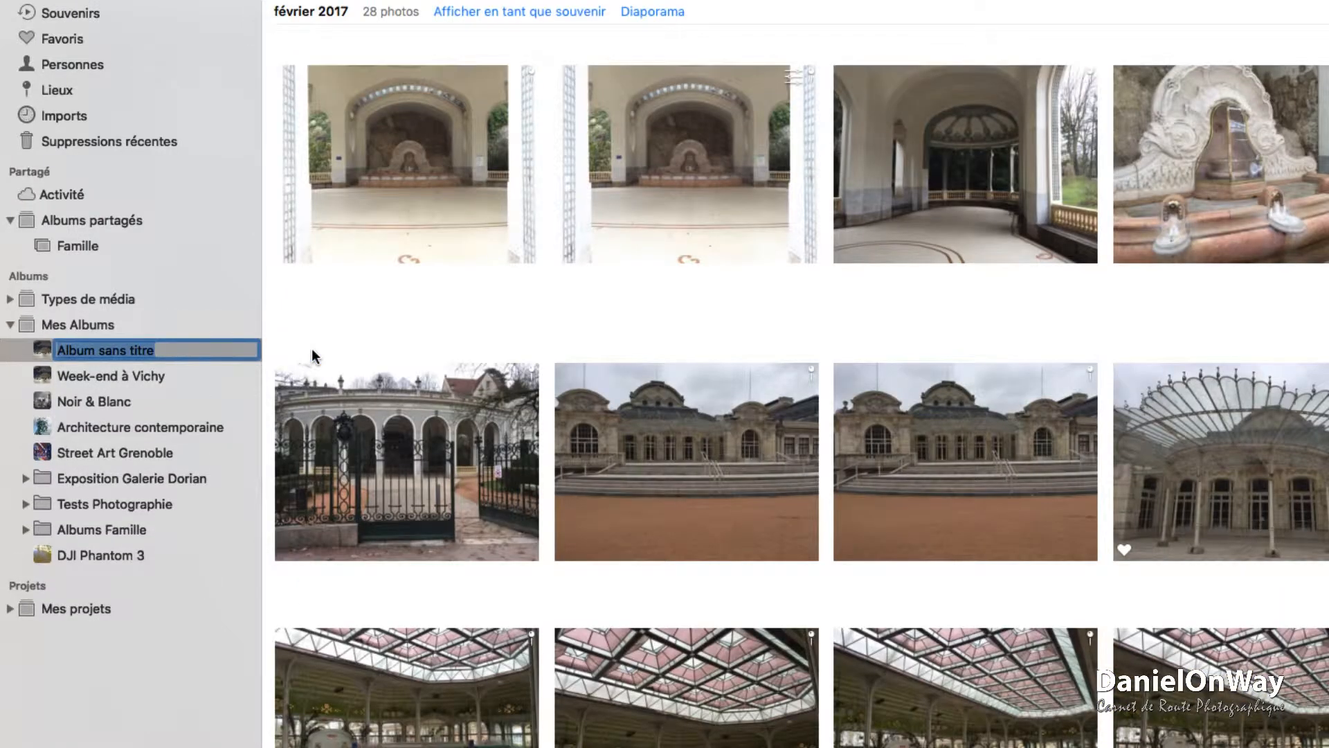
type("Voya")
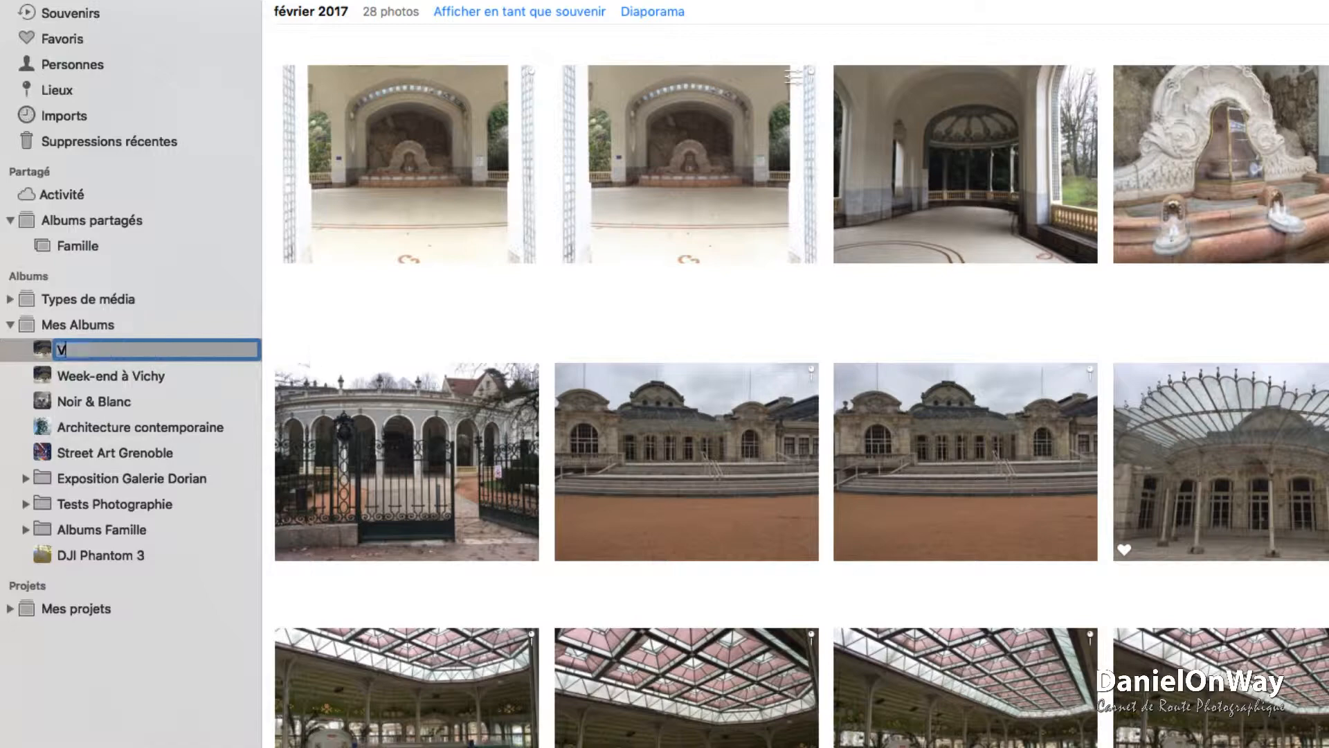
type("ge ")
type("Londres")
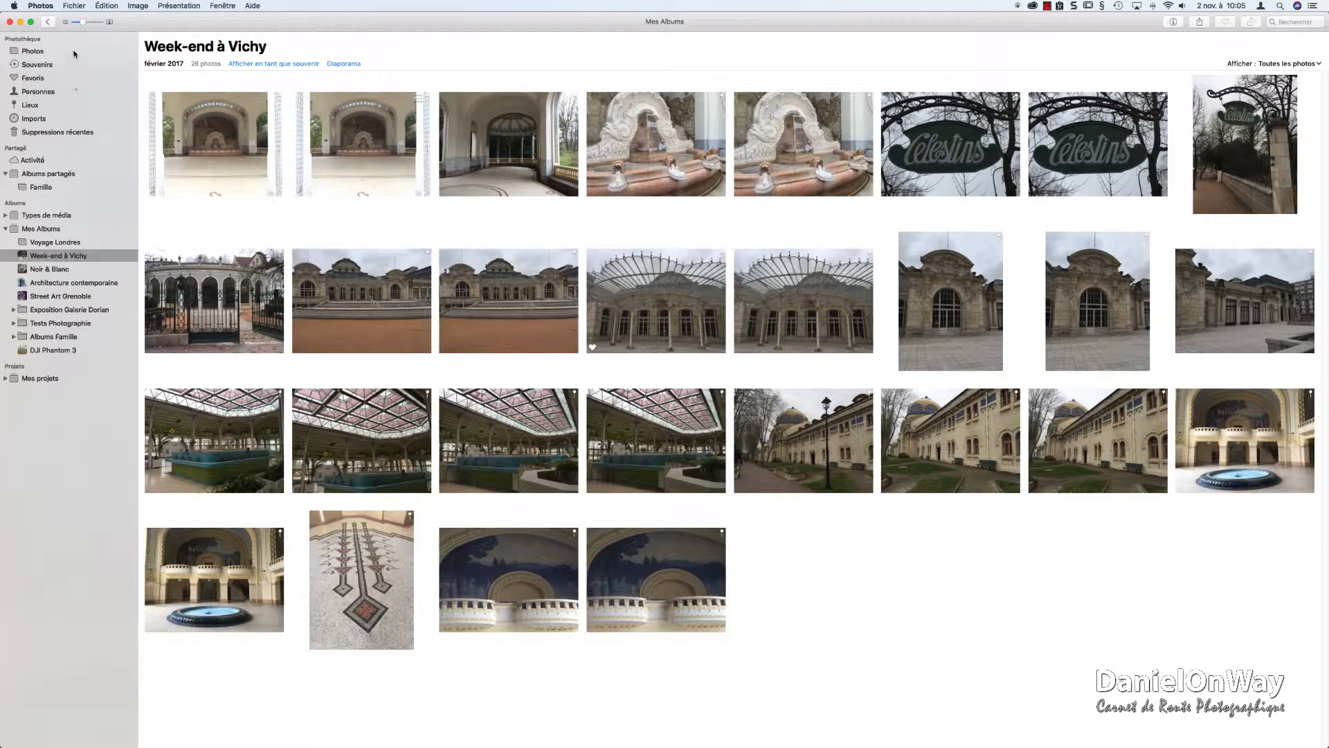
Add the three August 2015 London photos of Westminster and Waterloo to the Voyage Londres album and open the album
left_click(31, 52)
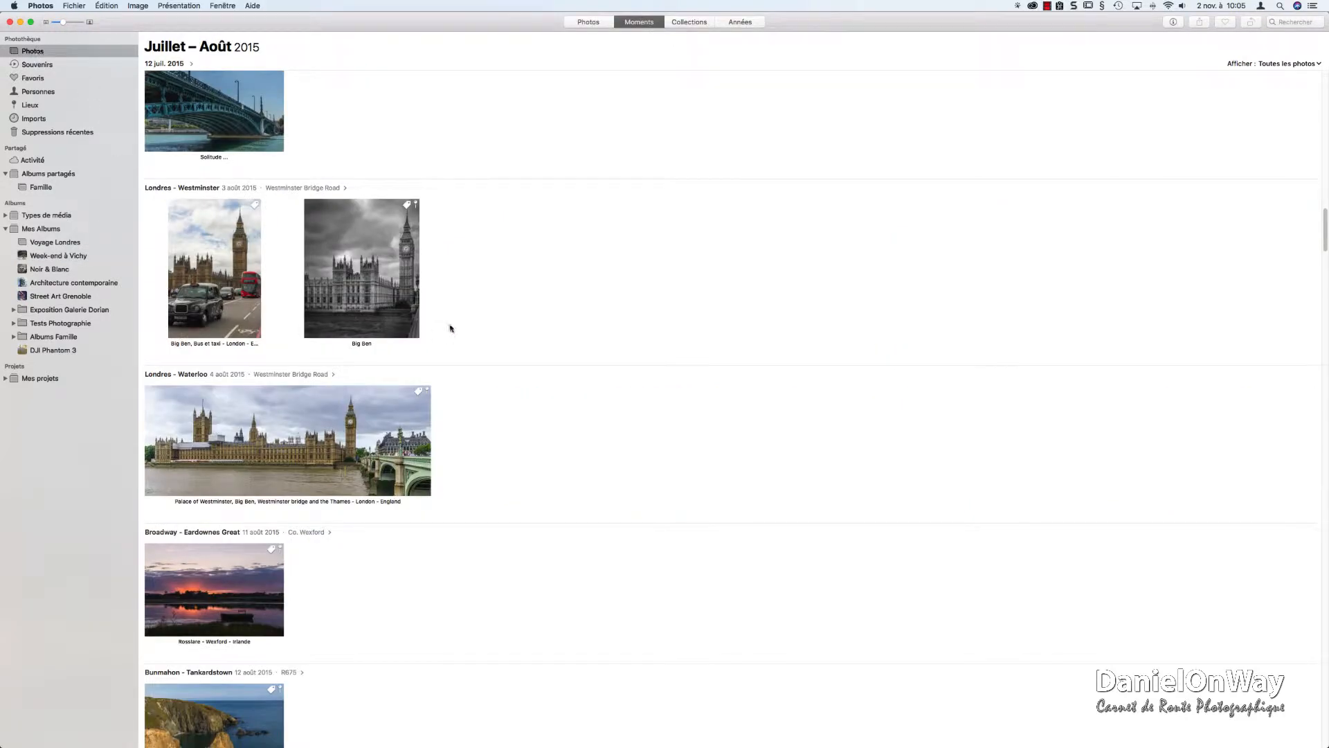
left_click_drag(537, 258, 194, 472)
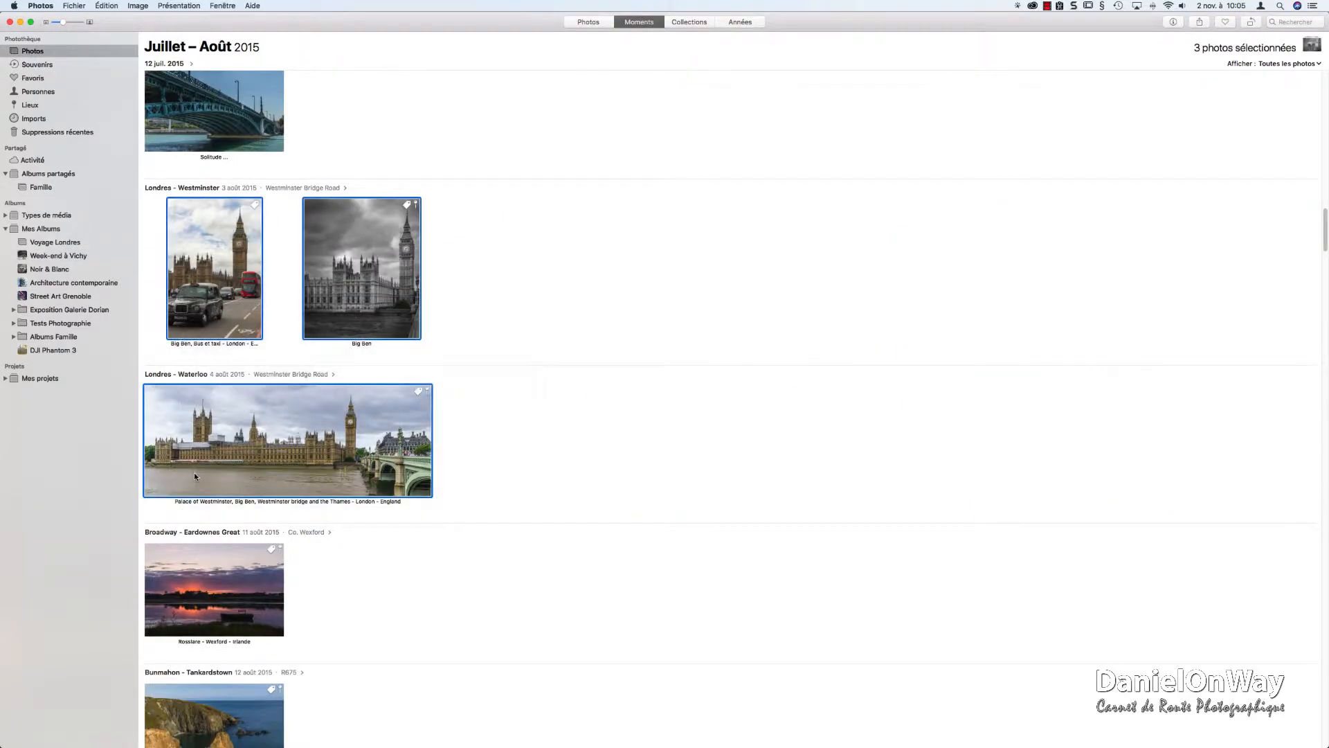
right_click(324, 437)
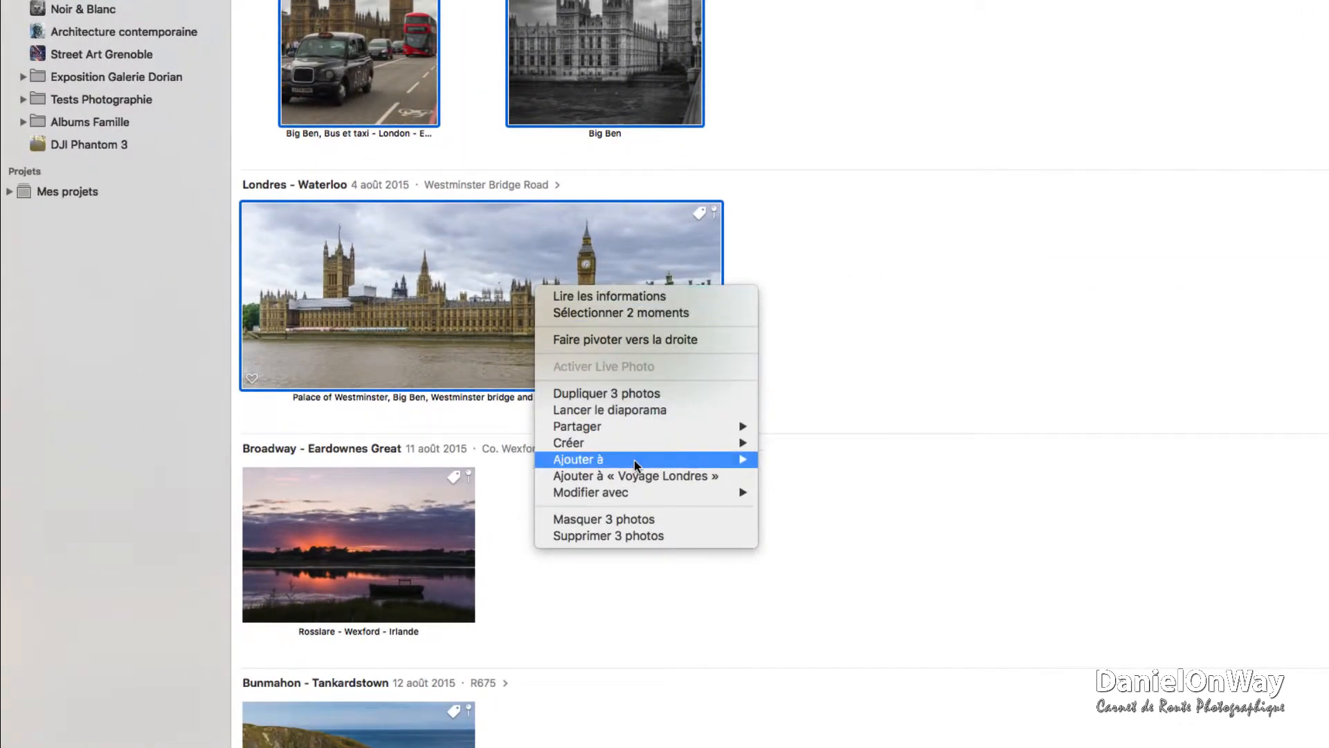
mouse_move(634, 461)
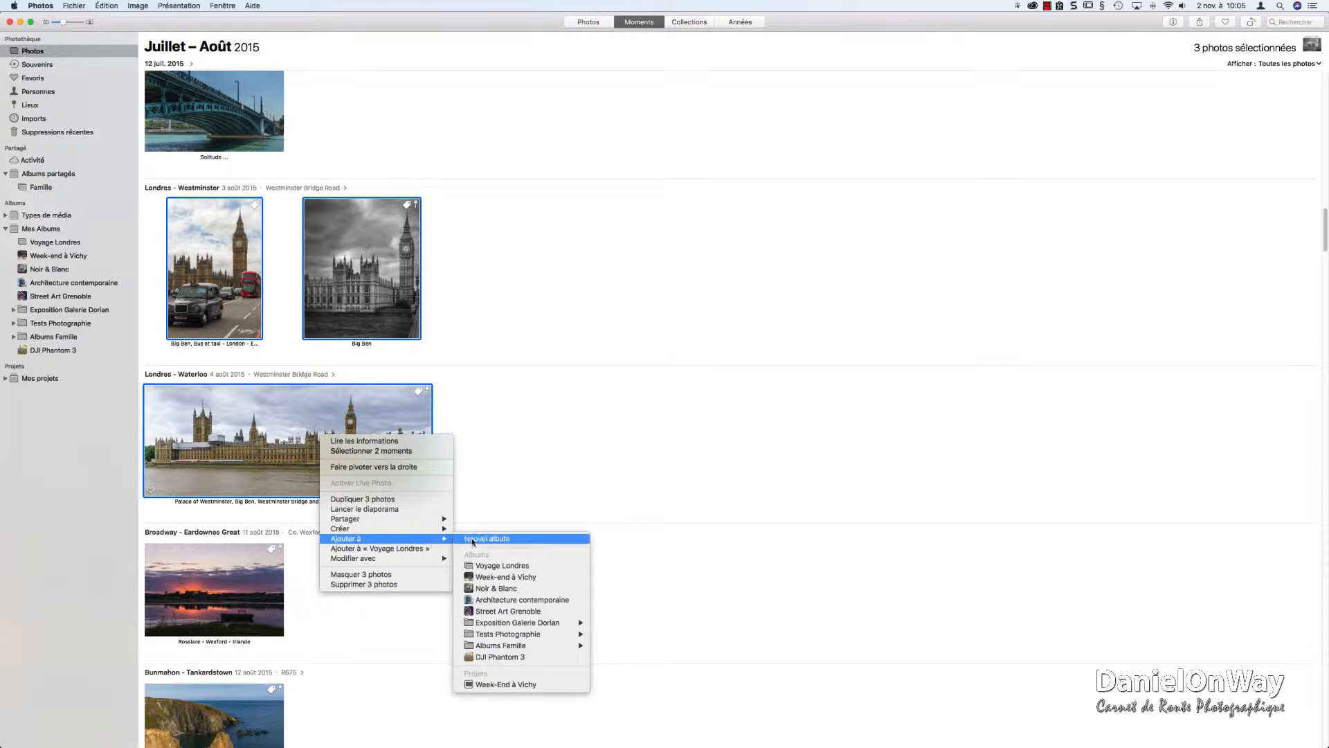
left_click(524, 568)
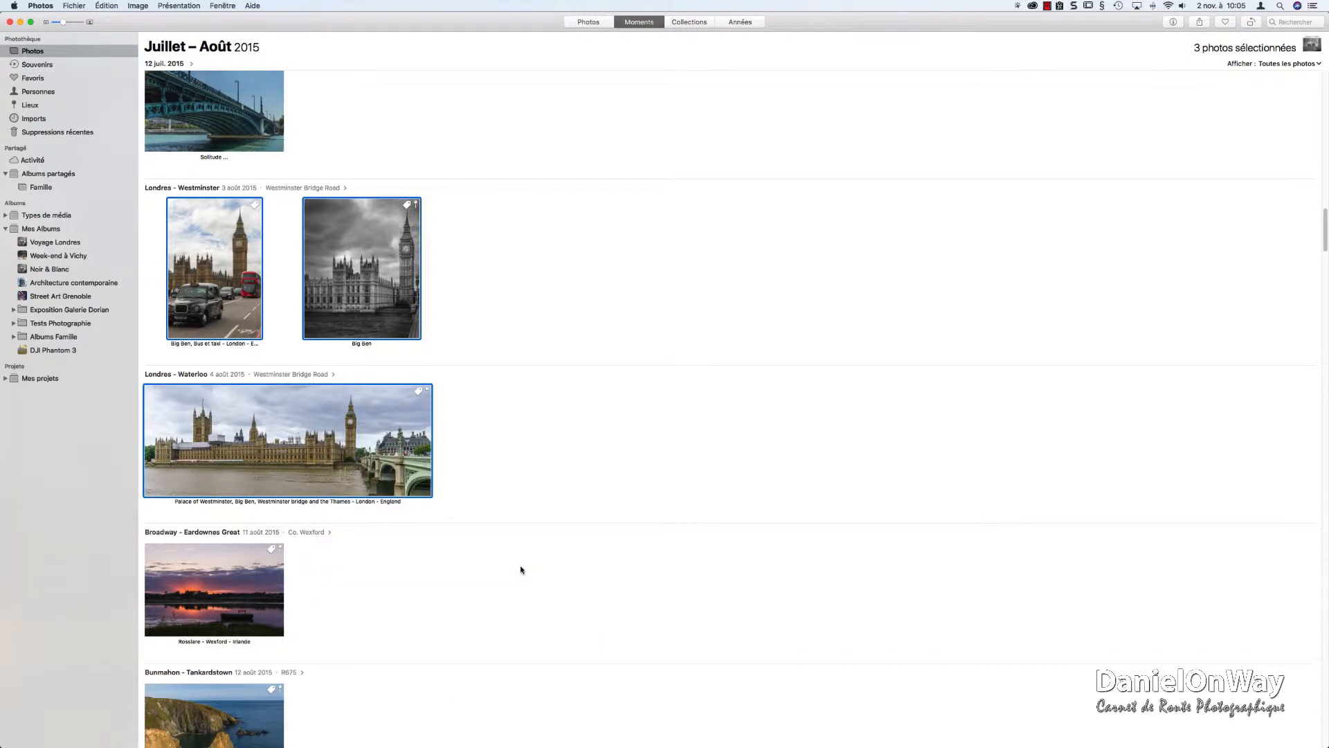
left_click(64, 245)
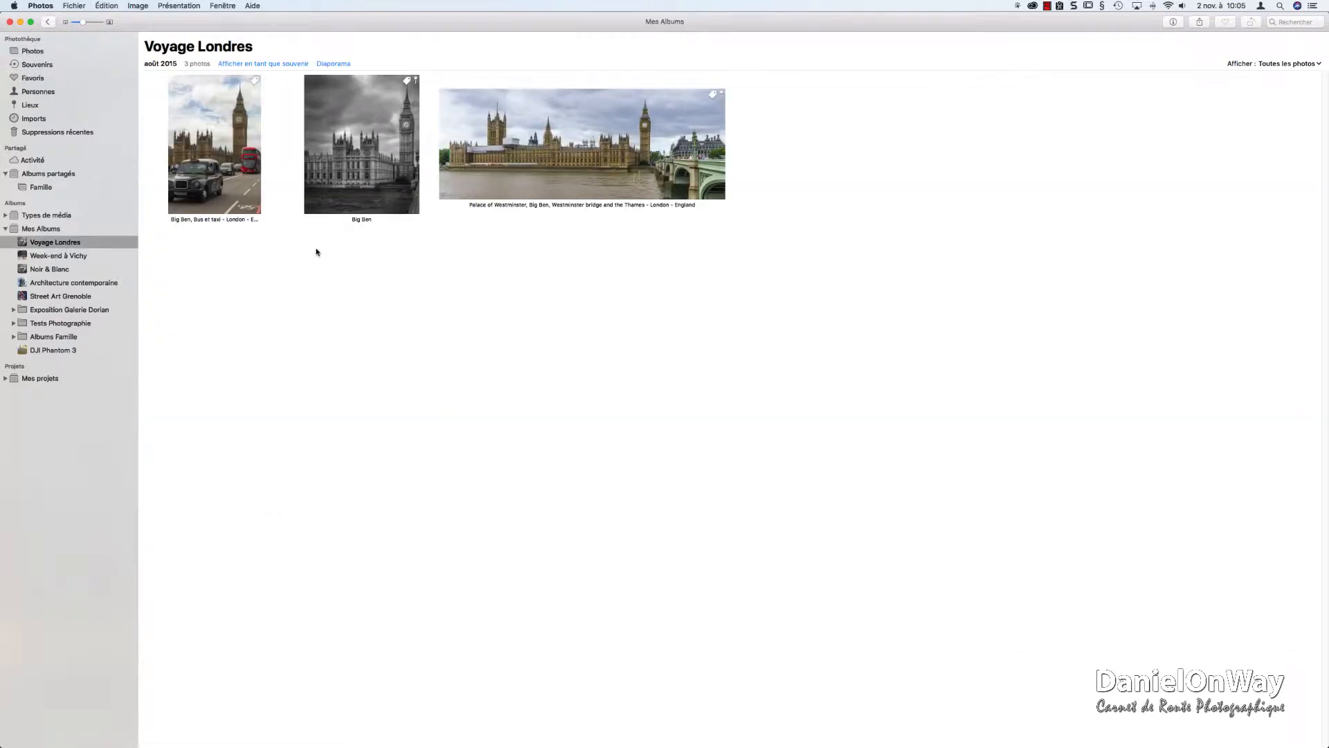
Select the Palace of Westminster panorama in the Voyage Londres album and open its available actions
left_click(608, 148)
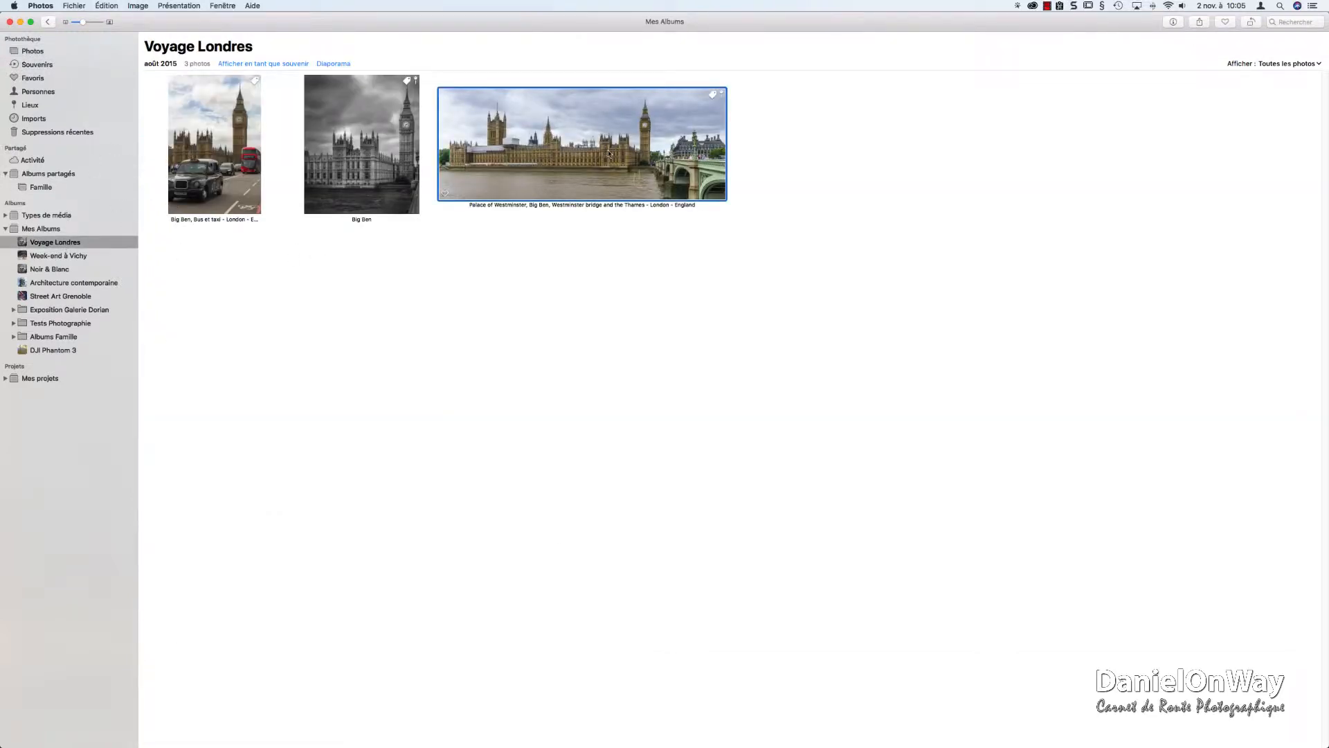
right_click(610, 153)
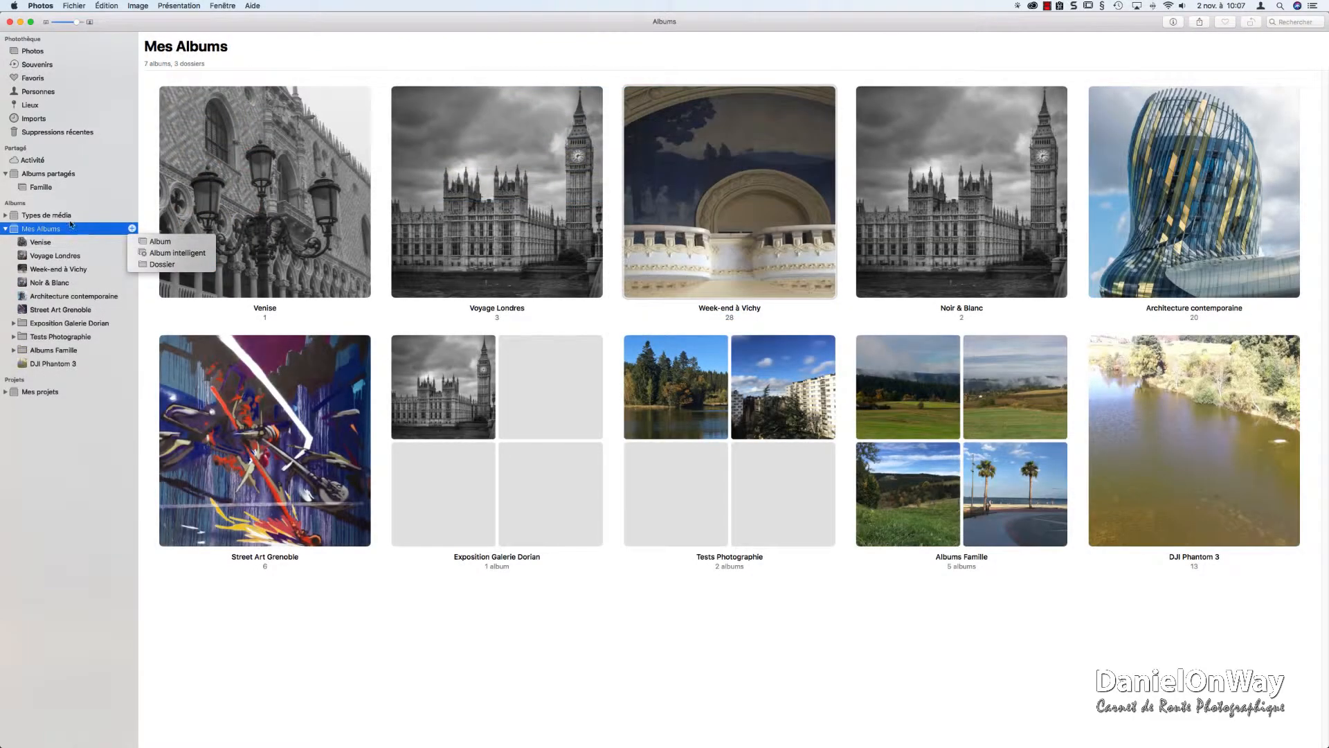
Add the four Venice photos from the San Marco et San Polo and Grand Canal moments to the Venise album
left_click(76, 228)
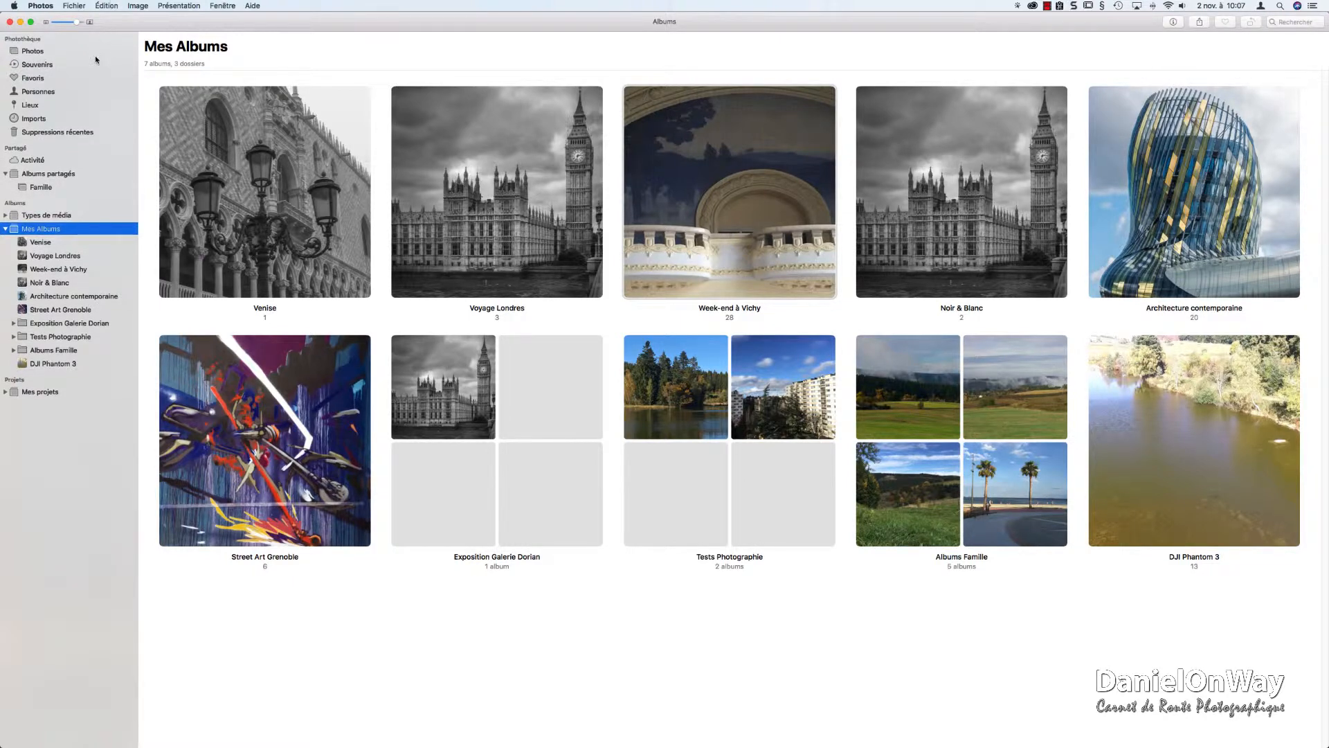
left_click(31, 52)
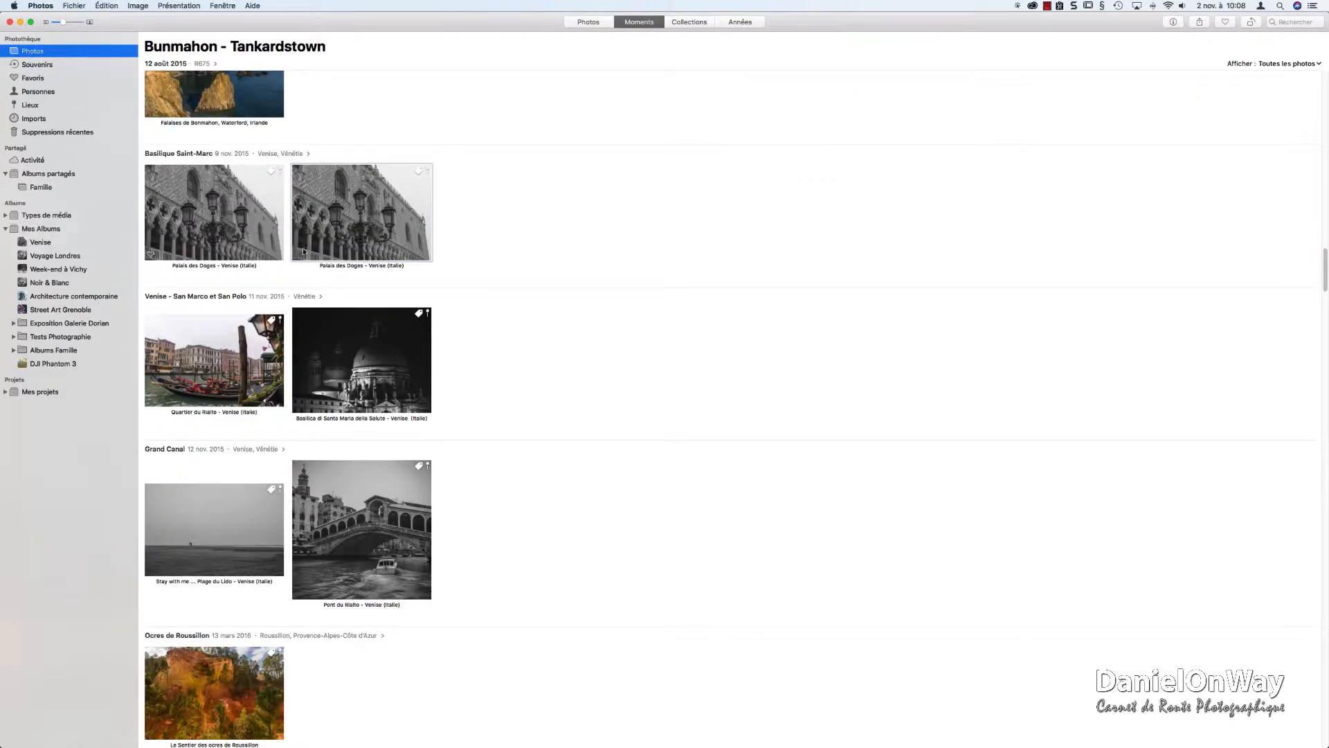
left_click_drag(478, 355, 148, 548)
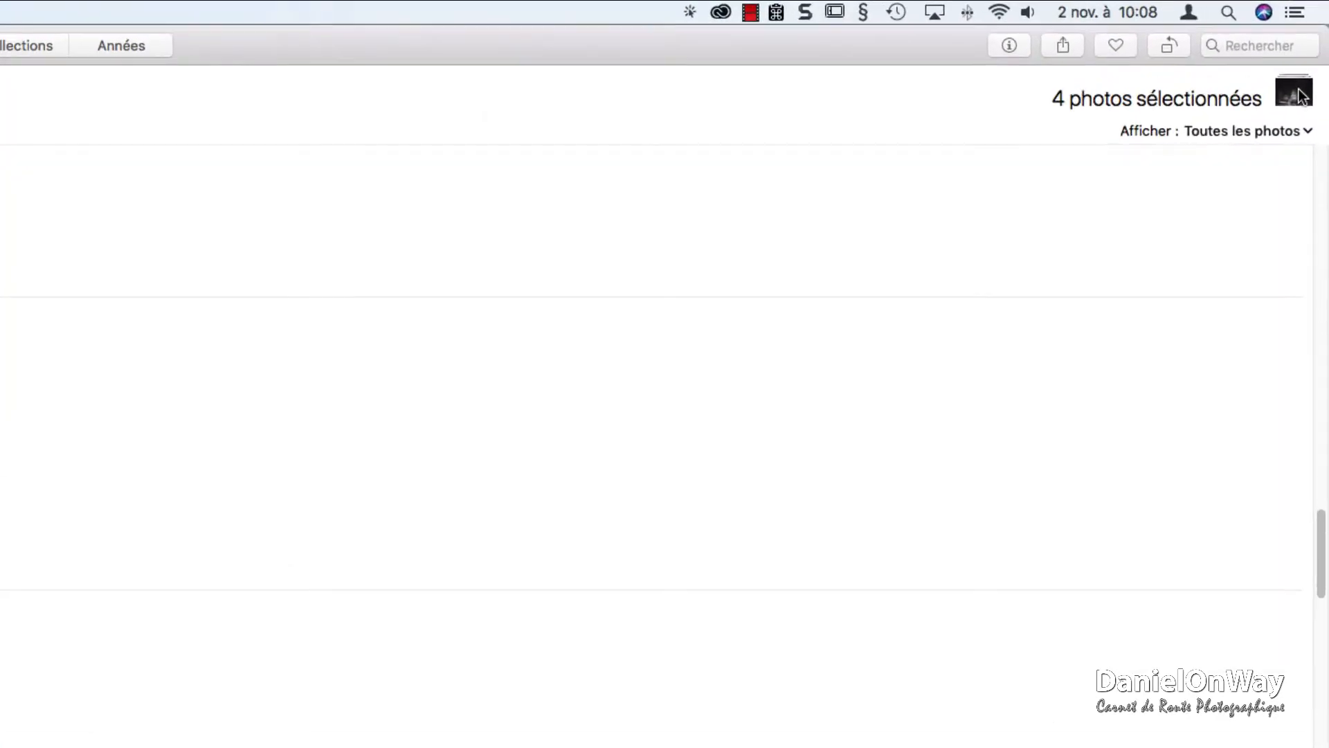
left_click_drag(1300, 97, 37, 312)
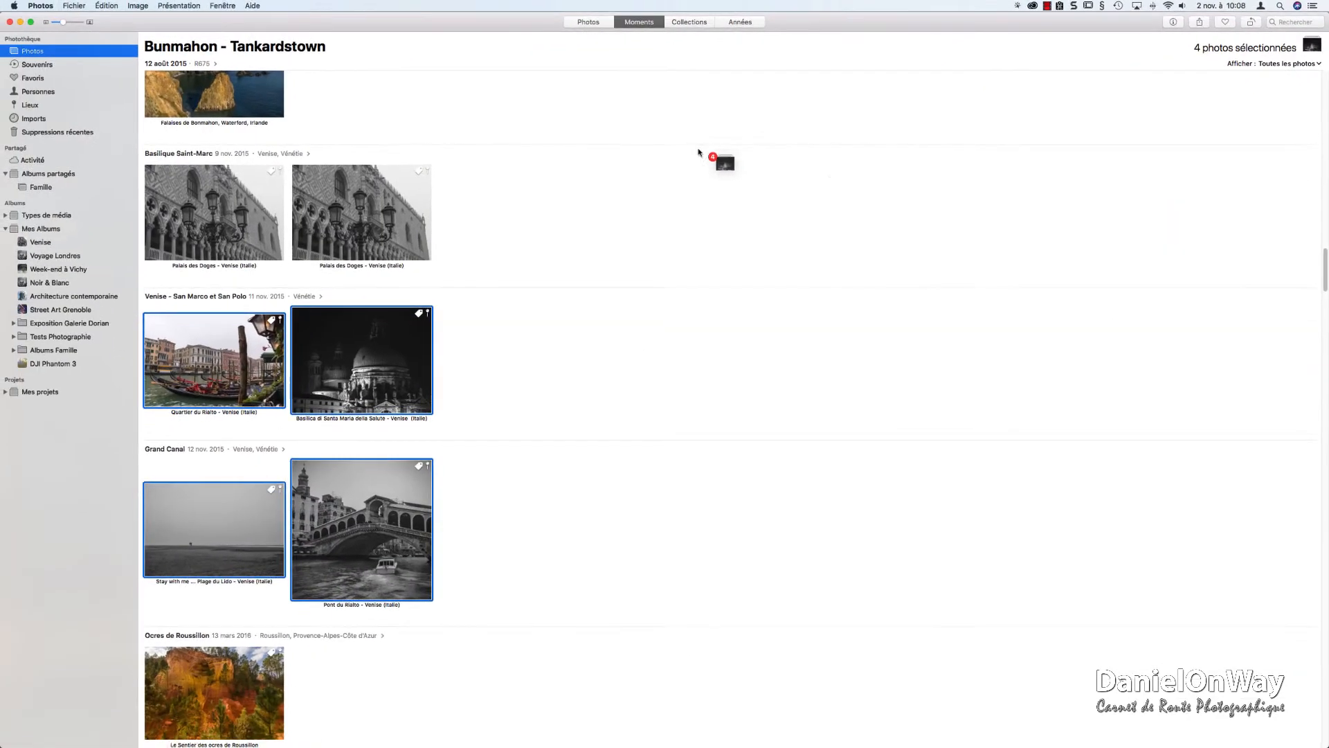
left_click_drag(697, 152, 50, 242)
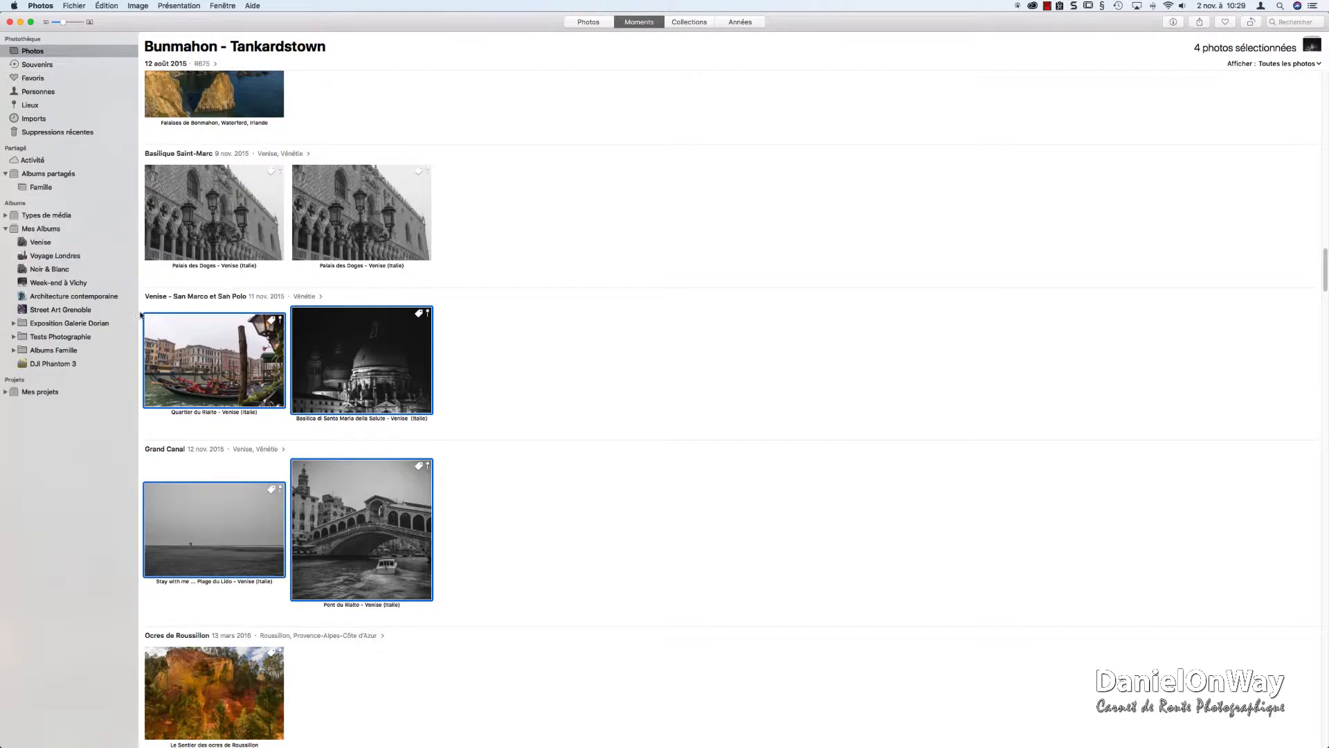
Move the Noir & Blanc album directly above Voyage Londres in the album list and show the Mes Albums overview
left_click_drag(44, 271, 53, 249)
left_click(47, 230)
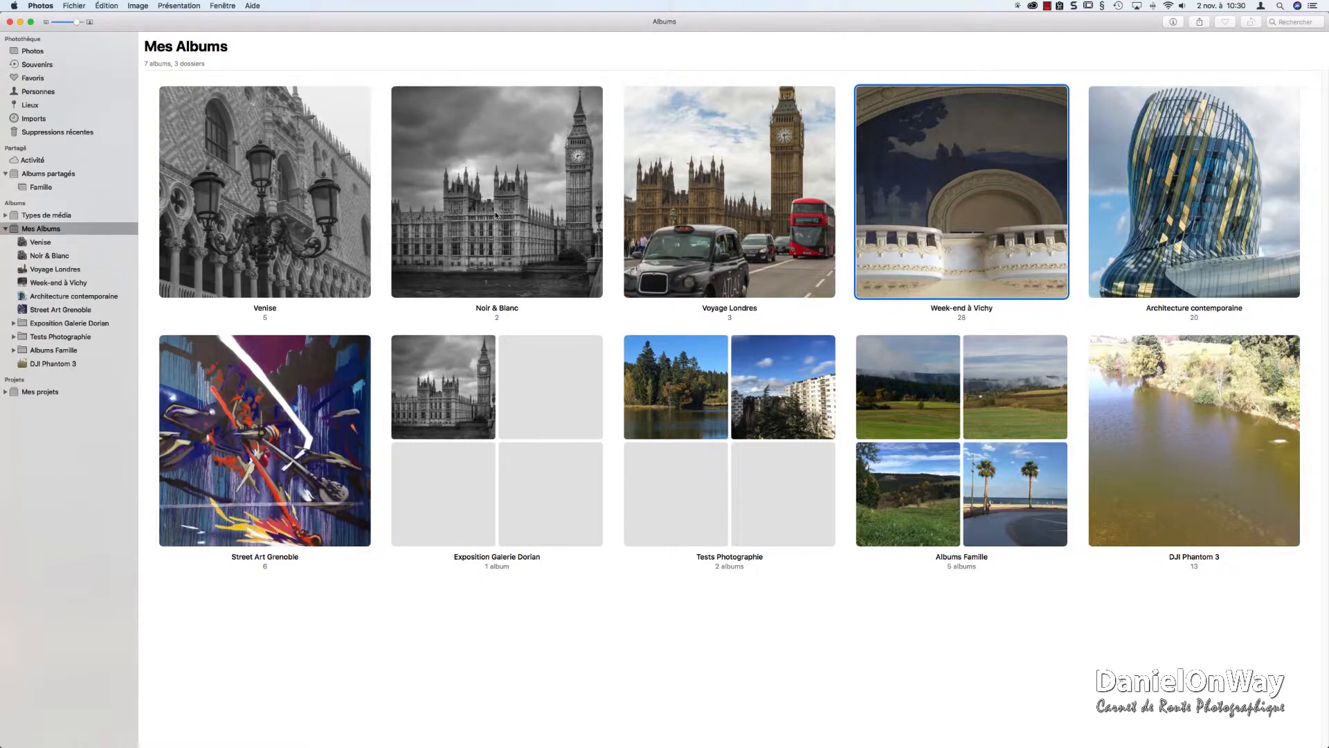
Mark the Big Ben photo as the key photo of the Noir & Blanc album and return to the Mes Albums overview
double_click(495, 215)
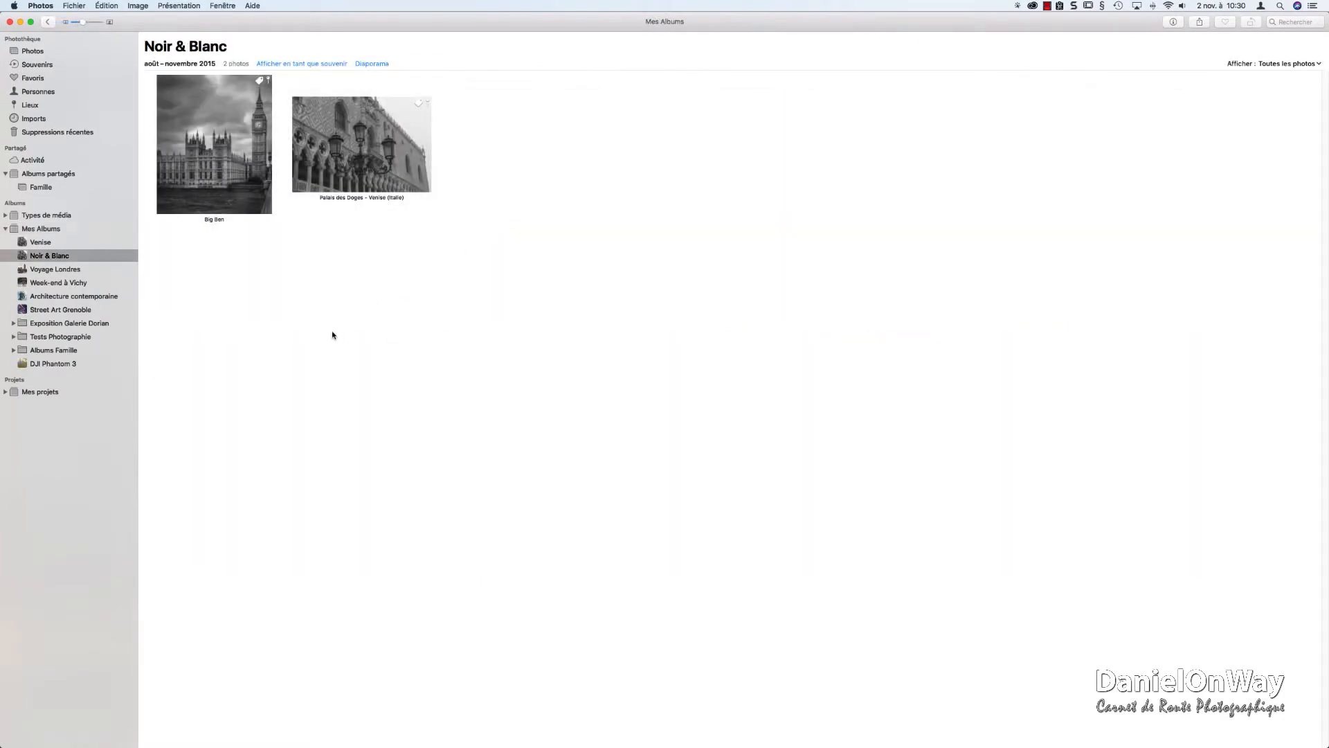
left_click(207, 140)
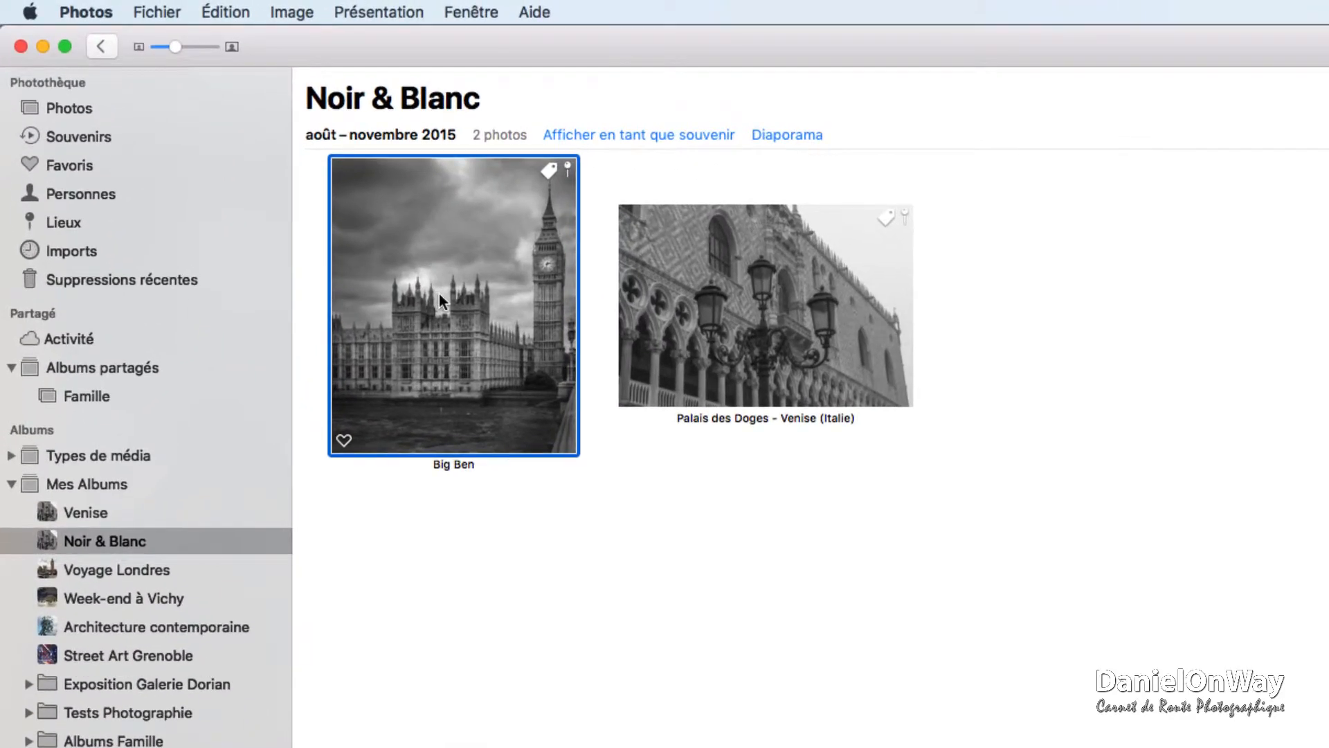
left_click(291, 11)
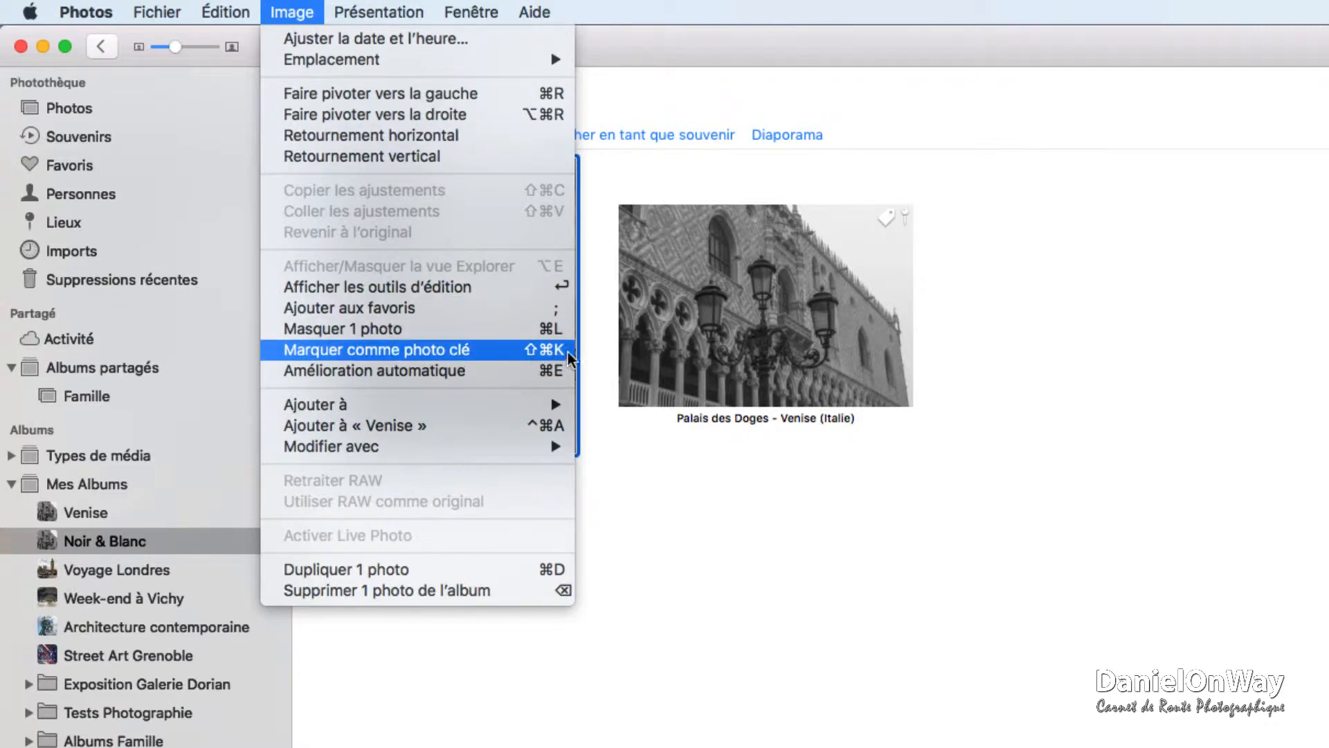
left_click(526, 351)
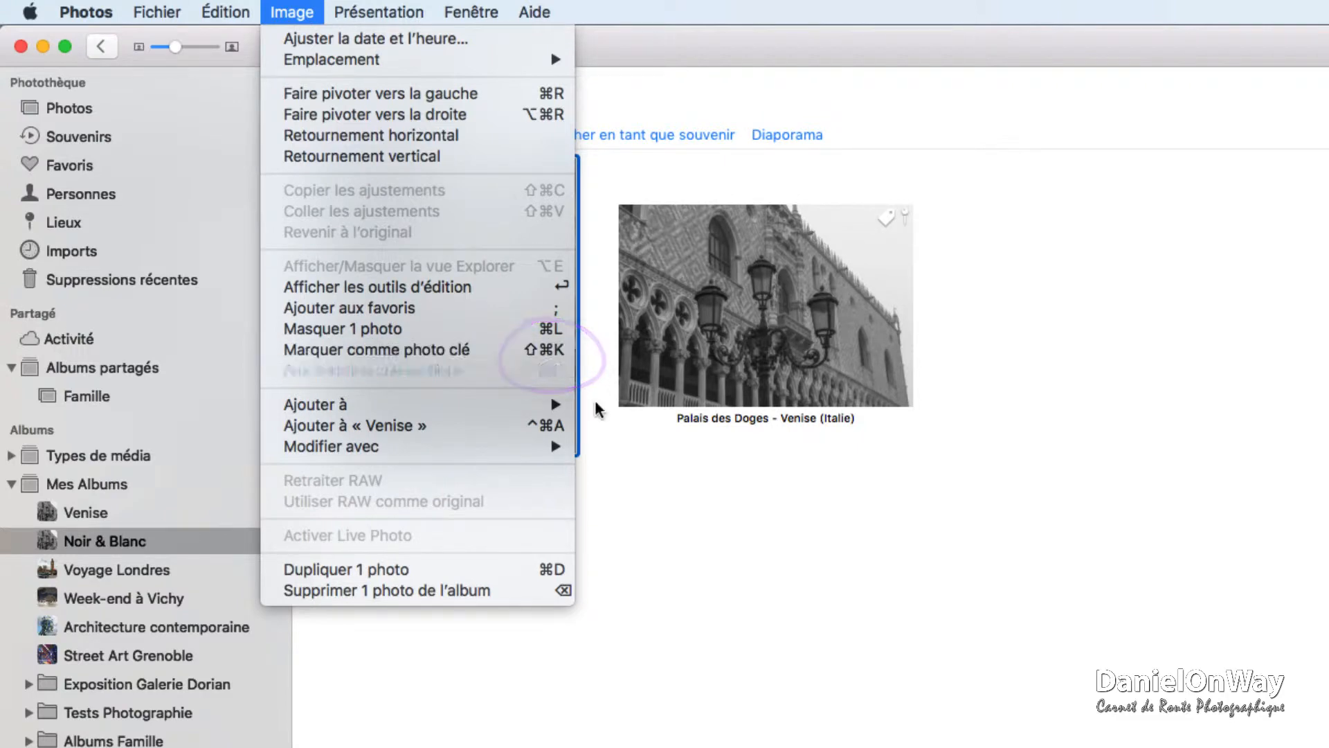
left_click(623, 448)
right_click(512, 330)
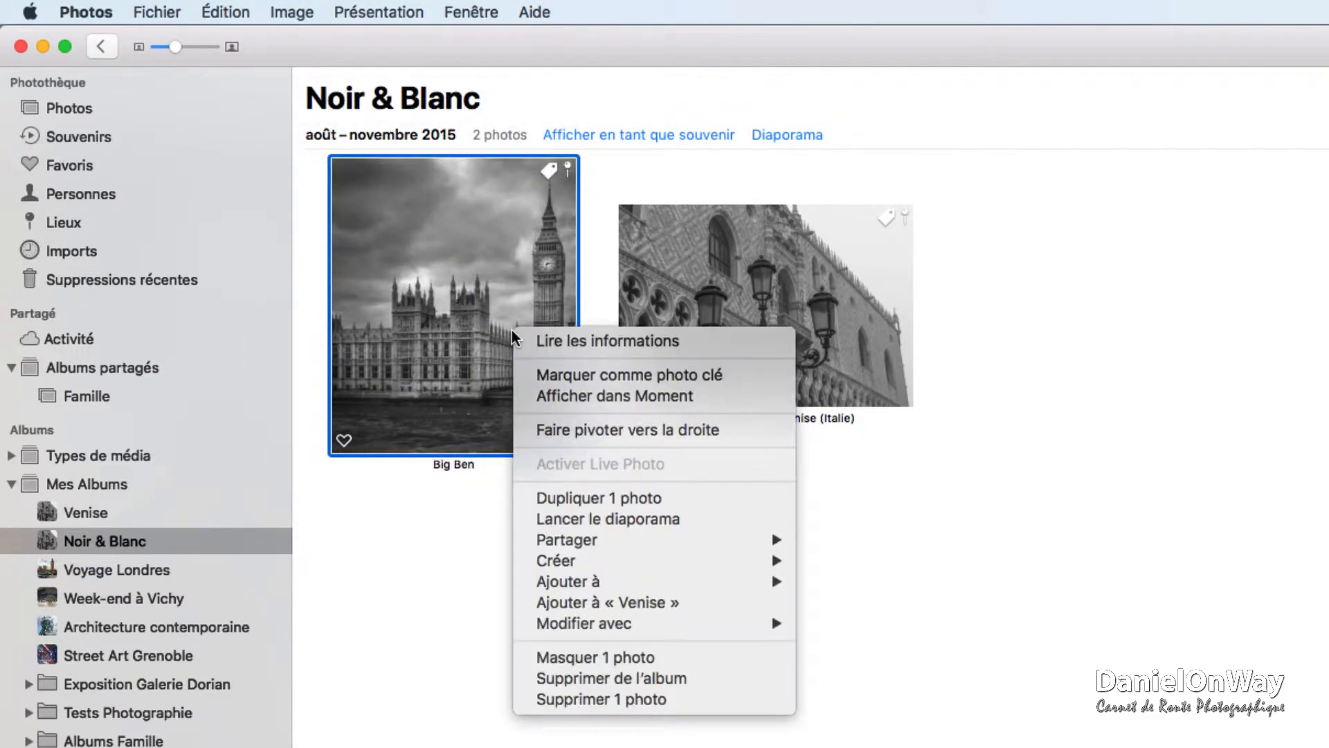
left_click(713, 375)
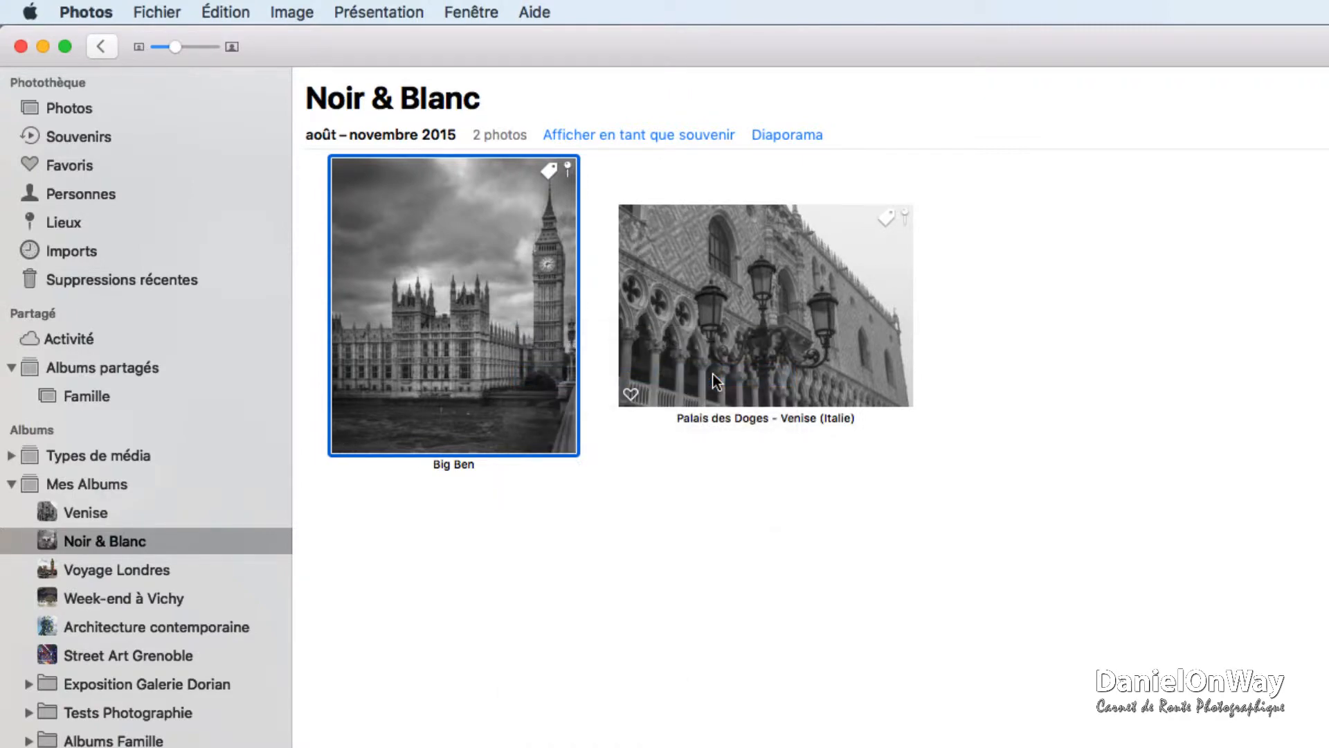
left_click(108, 483)
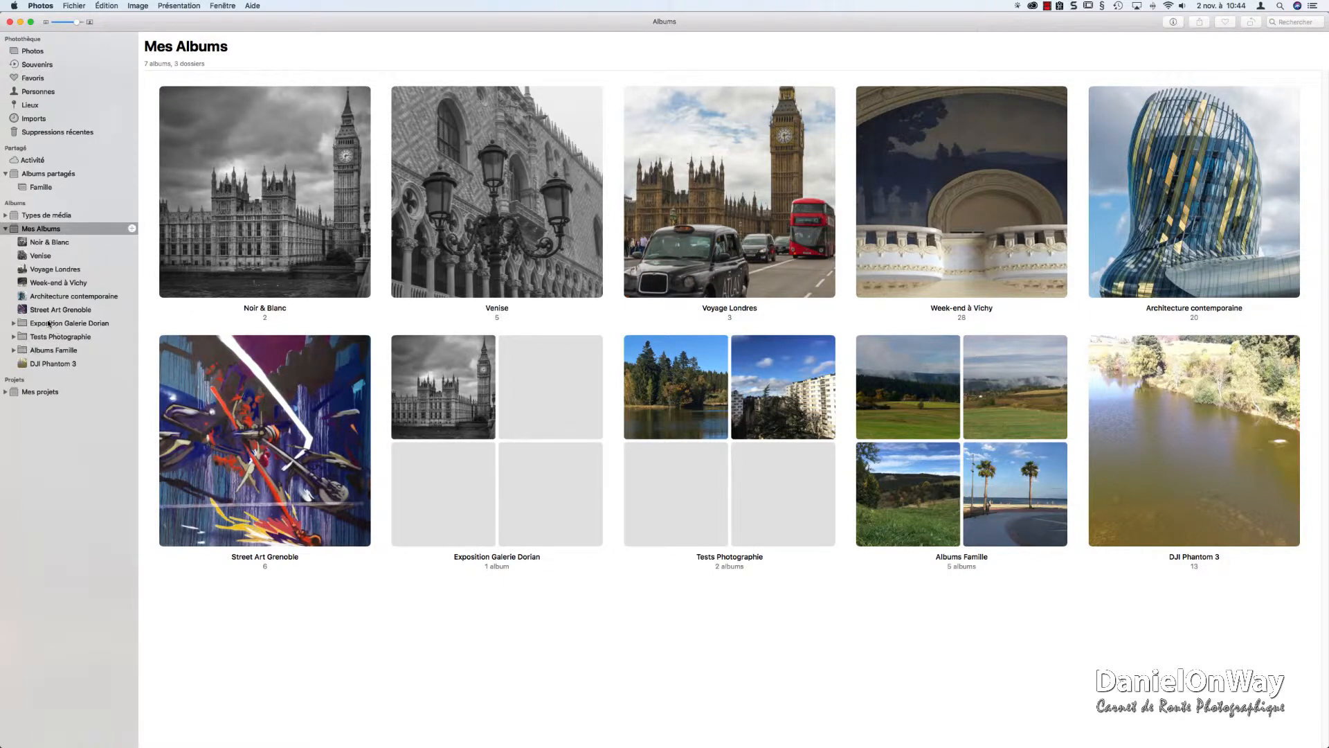
Expand the Tests Photographie folder to examine its albums, and collapse it again
left_click(13, 337)
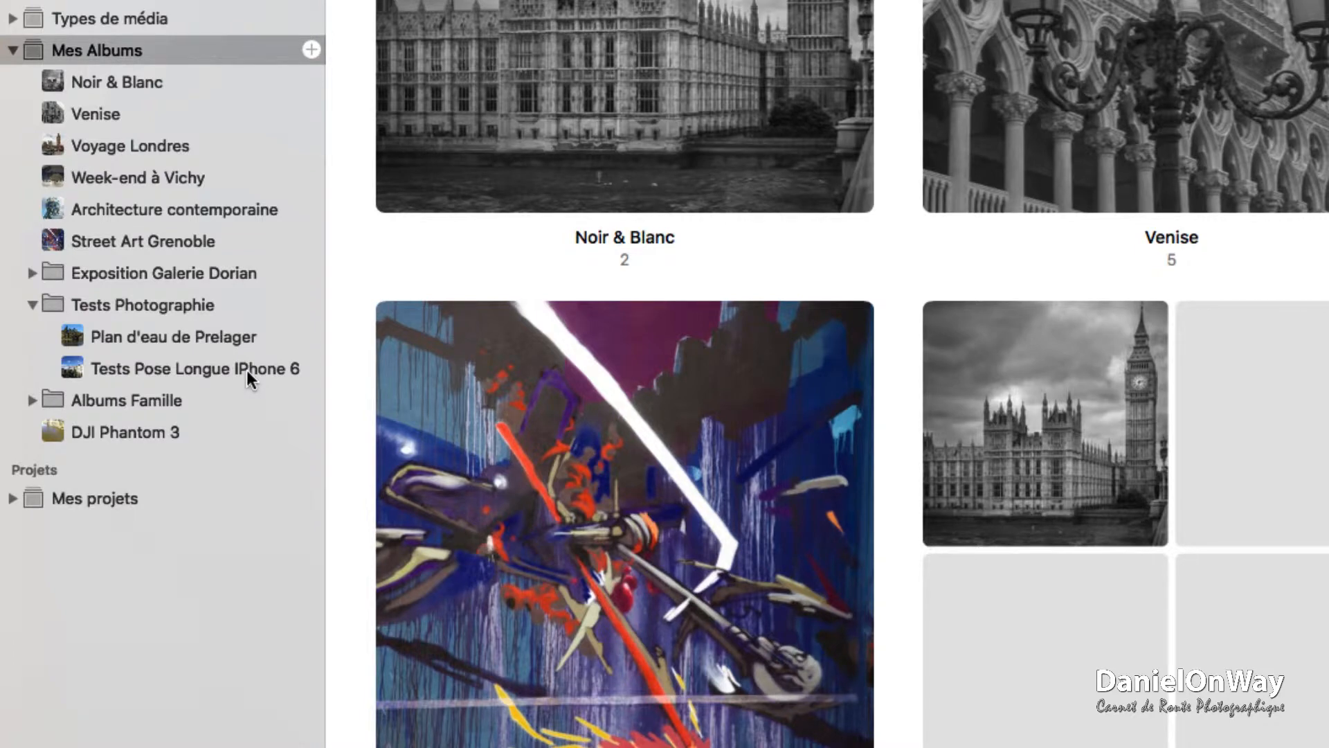
left_click(31, 304)
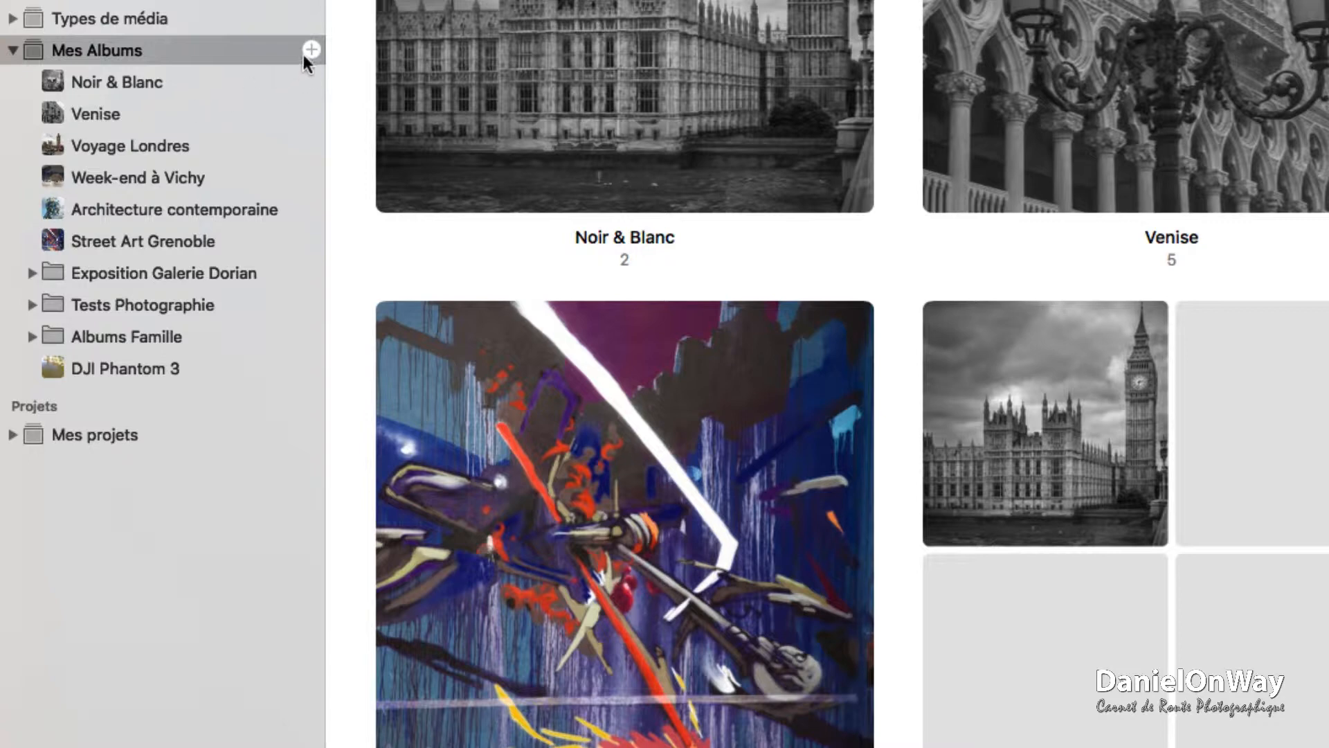
Create a new folder named "Voyage" in Mes Albums
right_click(268, 52)
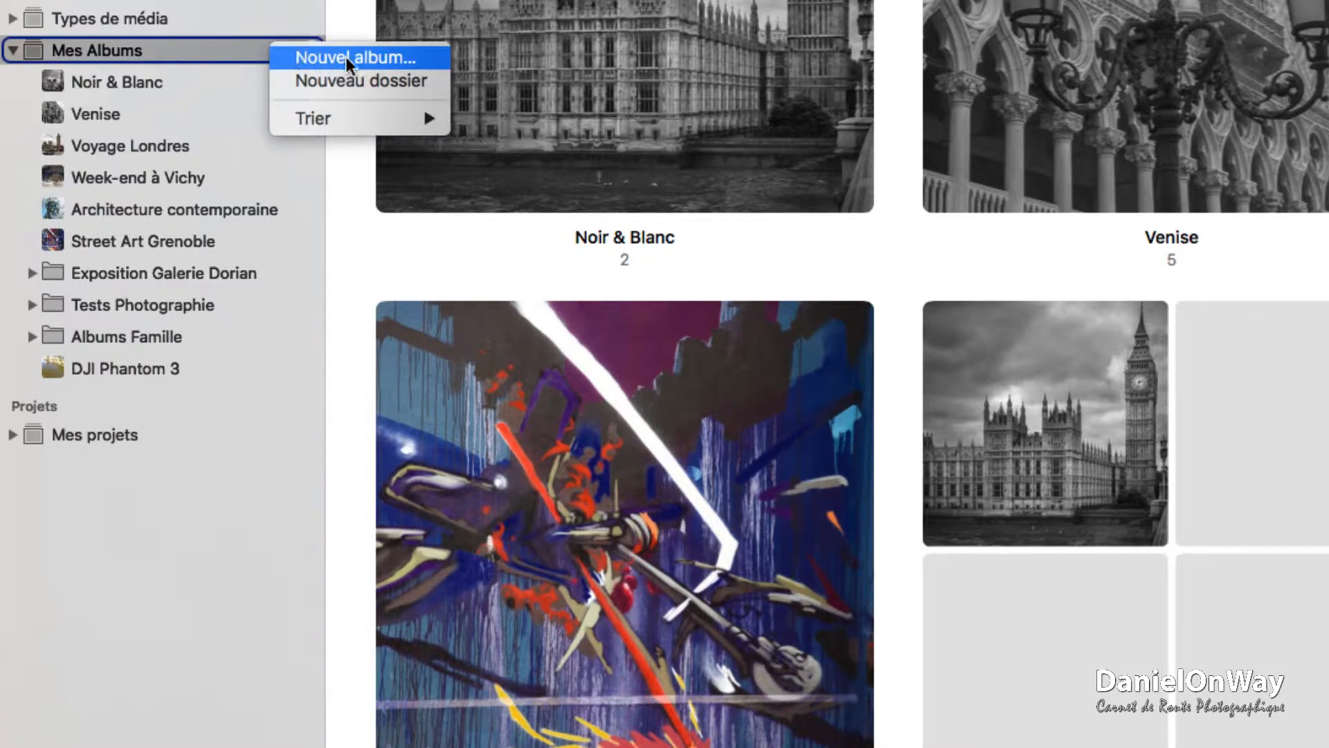
left_click(389, 81)
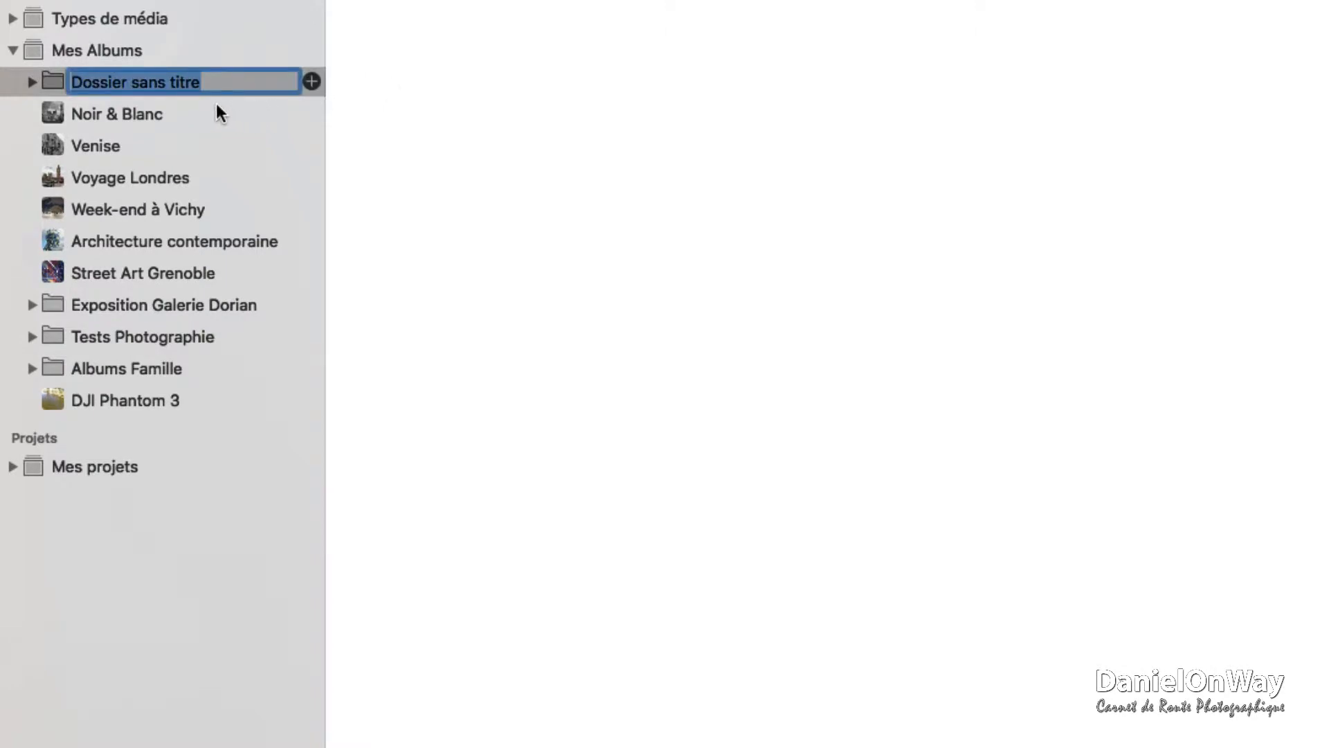
type("Voyag")
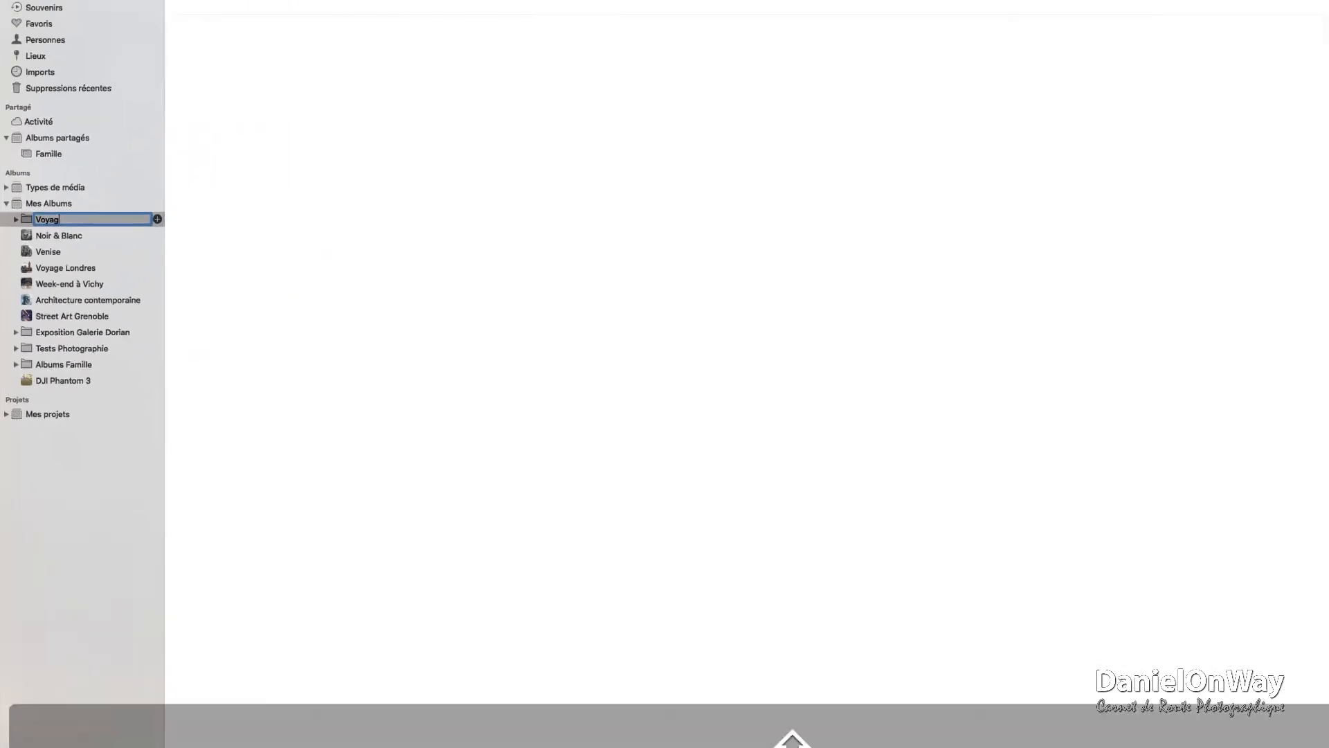
type("e")
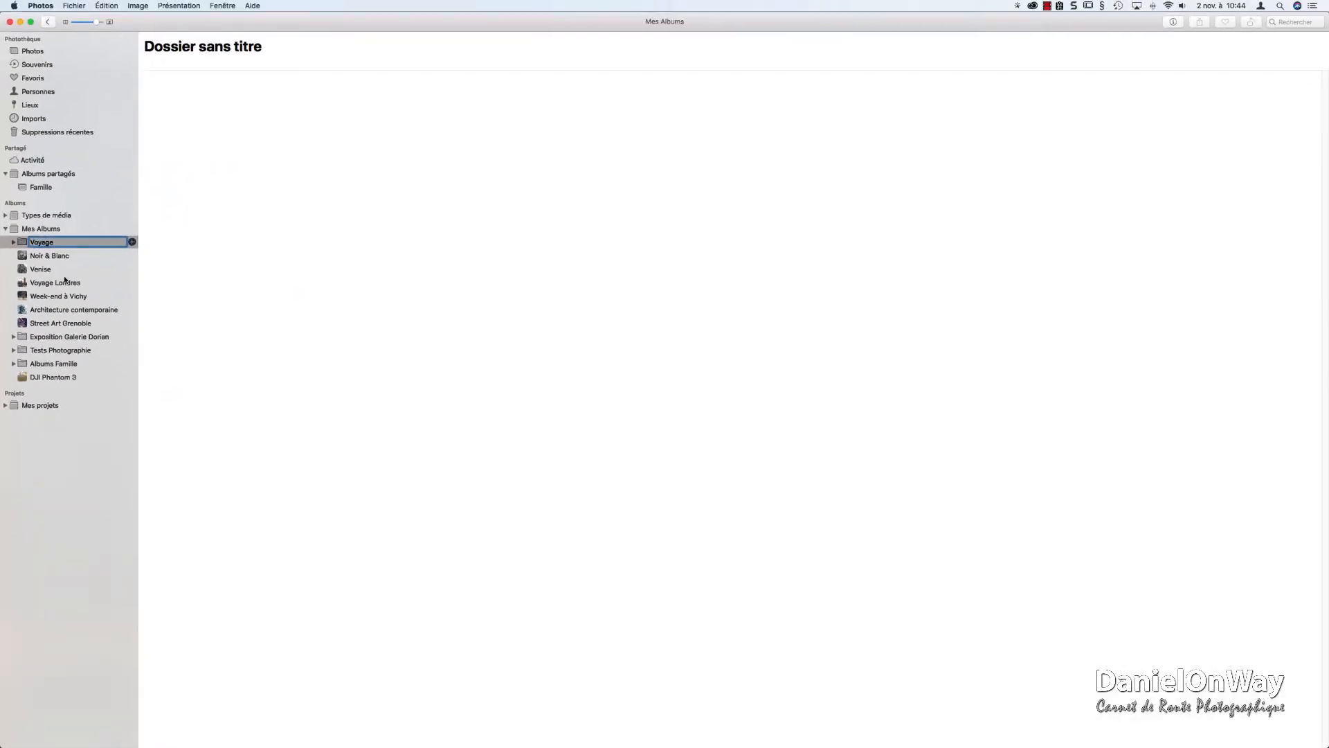
left_click(55, 282)
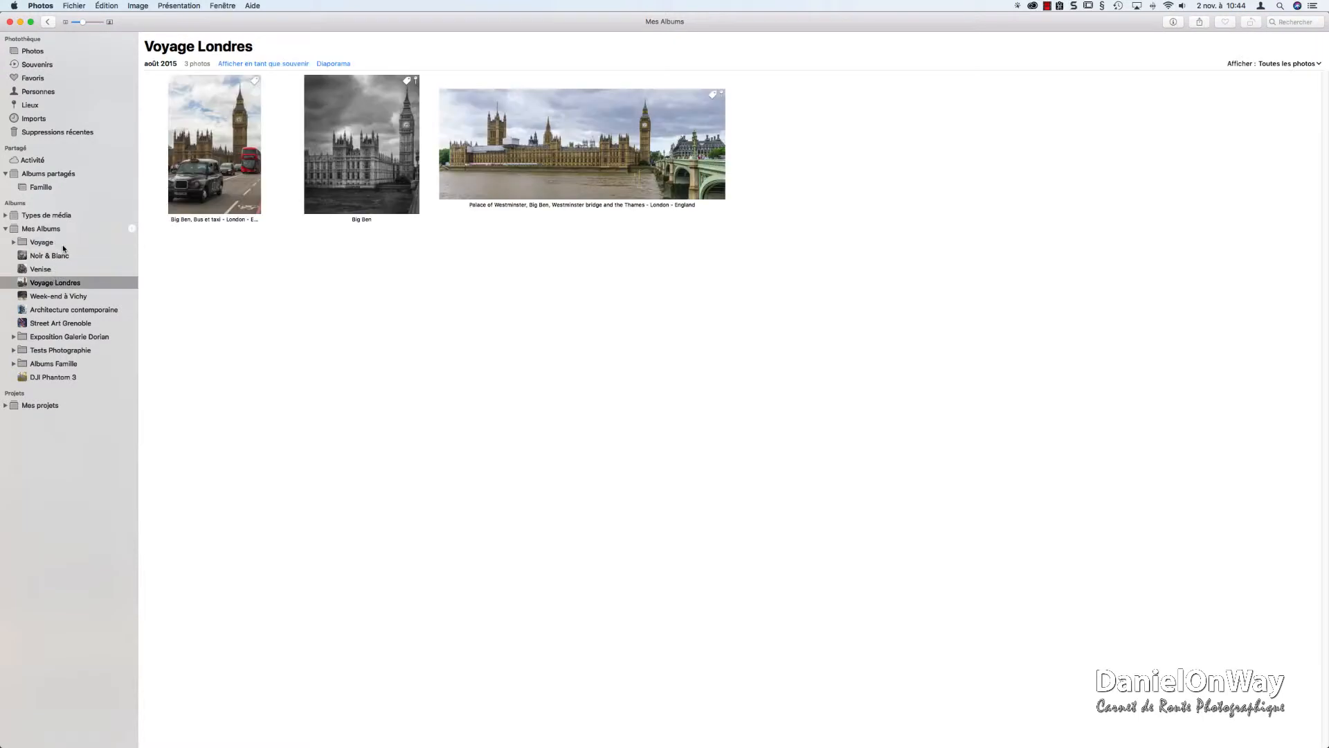
Move the Venise, Voyage Londres and Week-end à Vichy albums into the Voyage folder and return to the Mes Albums overview
left_click(51, 229)
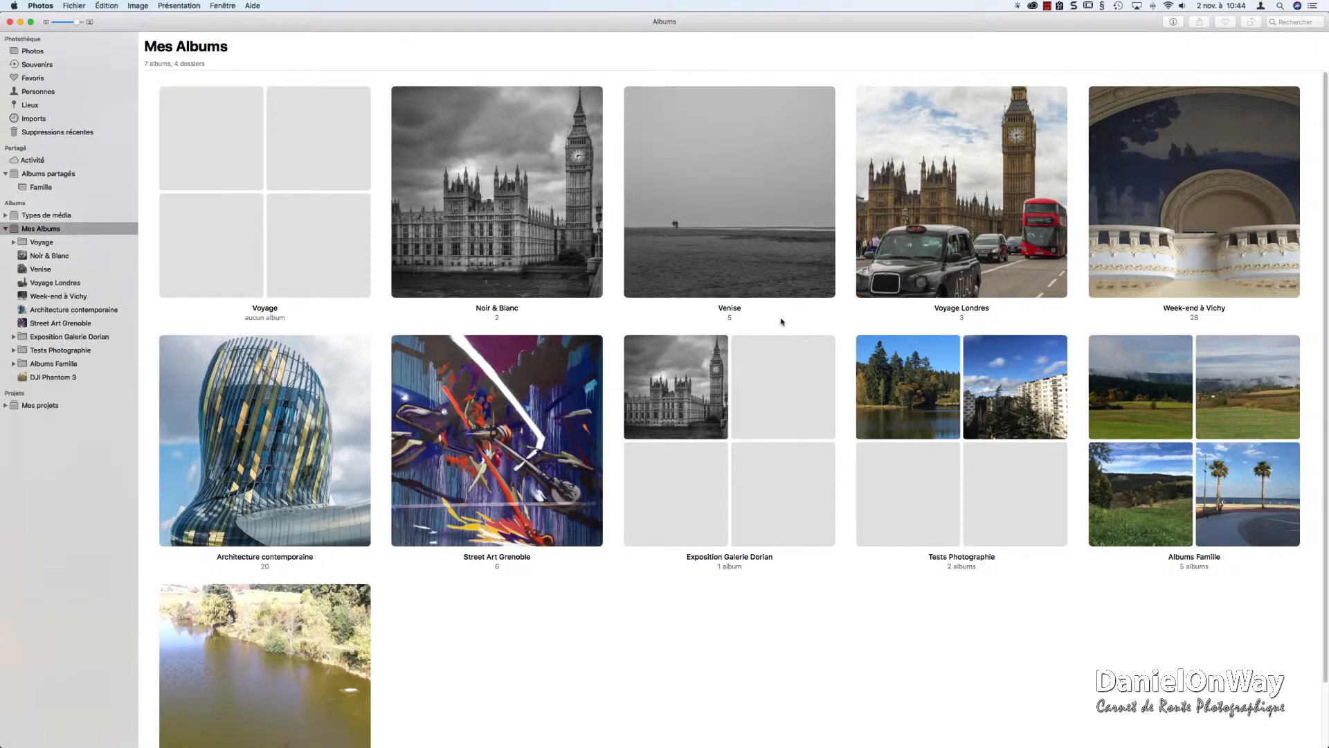
left_click(810, 277)
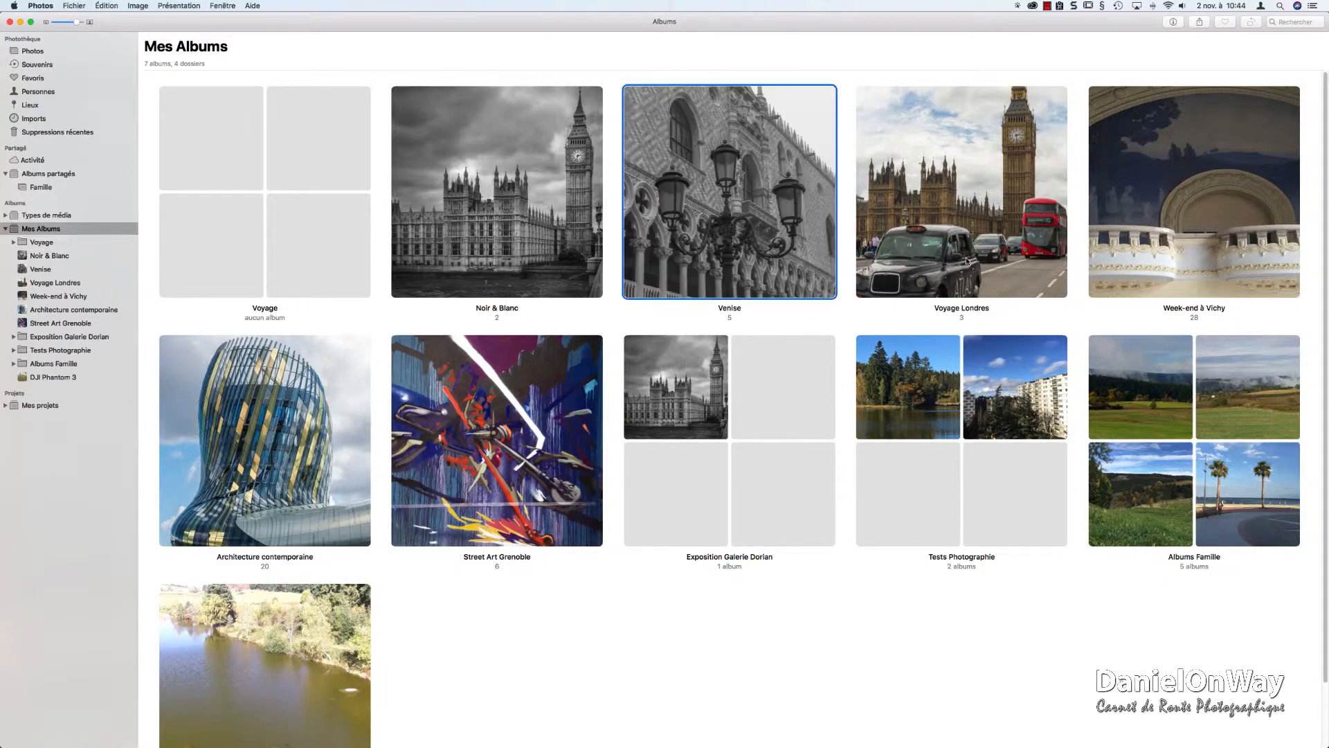
left_click(983, 255, "super")
left_click(1156, 264, "super")
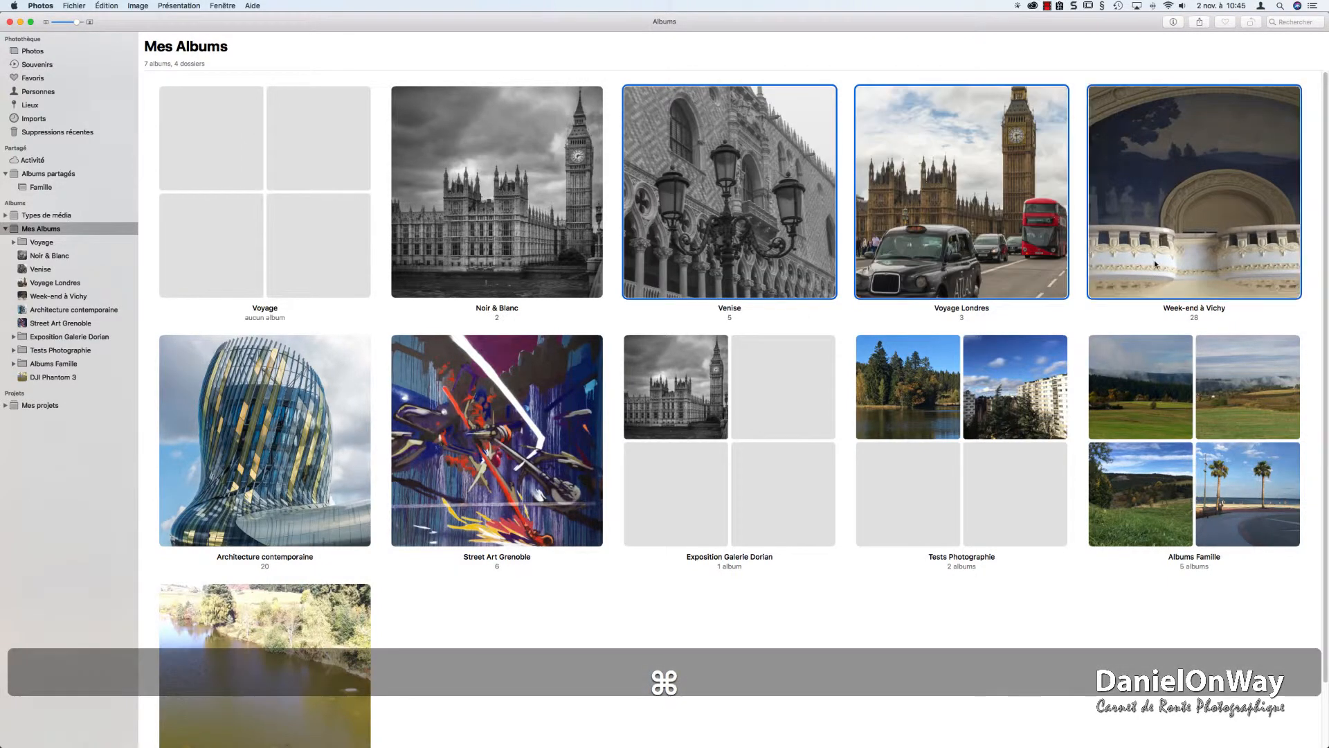
left_click_drag(760, 208, 36, 244)
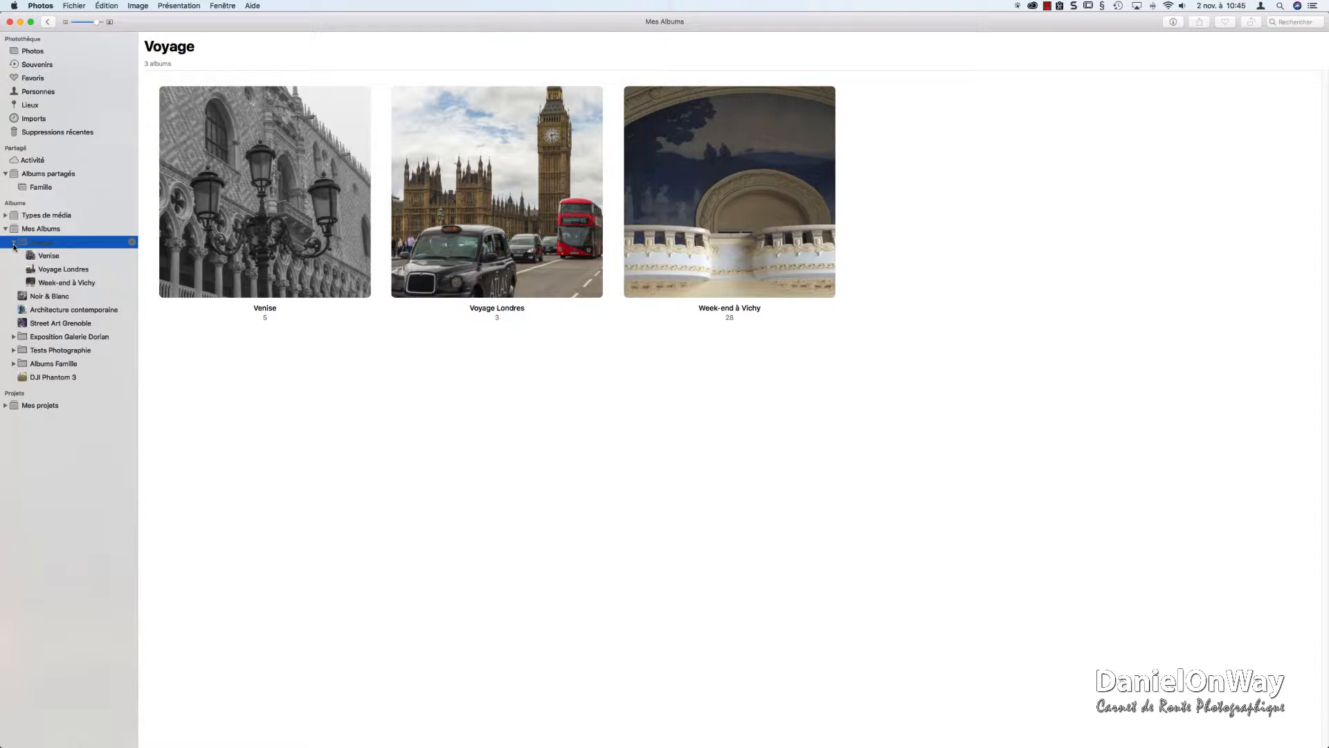
left_click(31, 228)
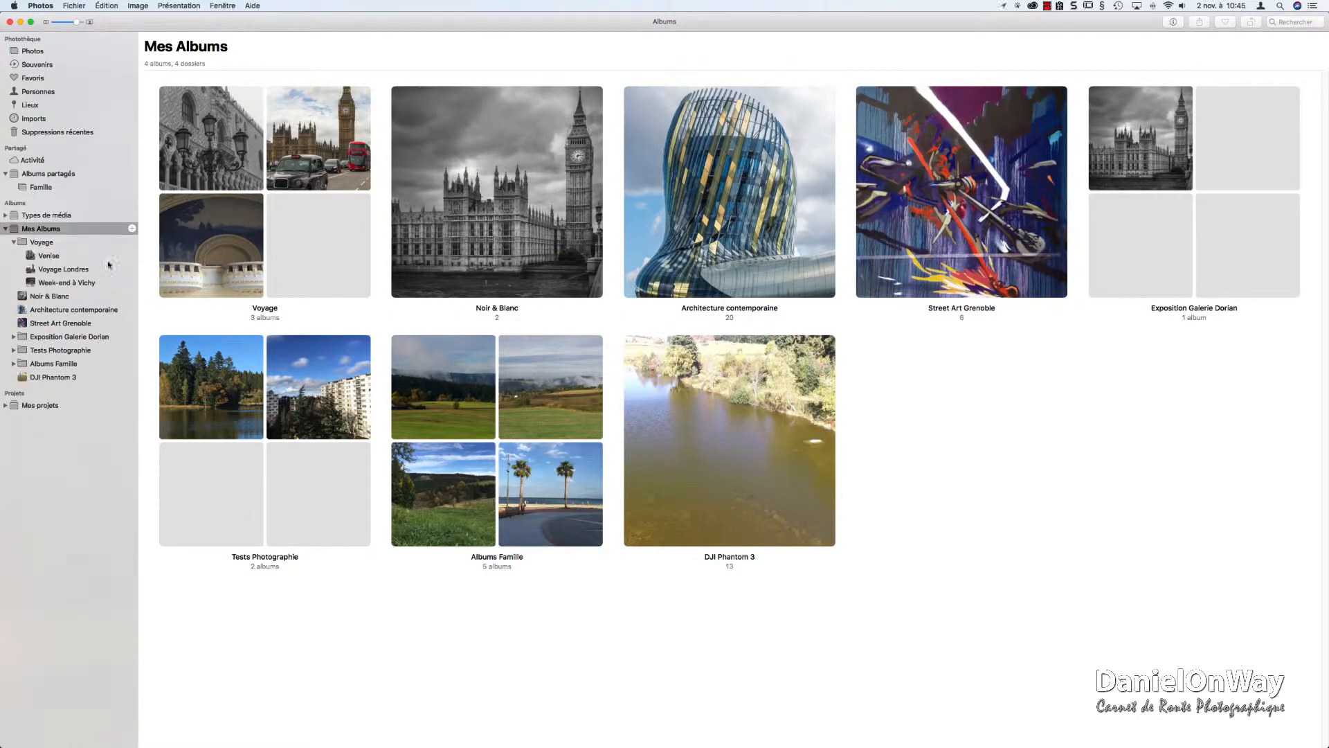
Start a new smart album in Mes Albums and name it "Photo retenues sans titre"
left_click(132, 230)
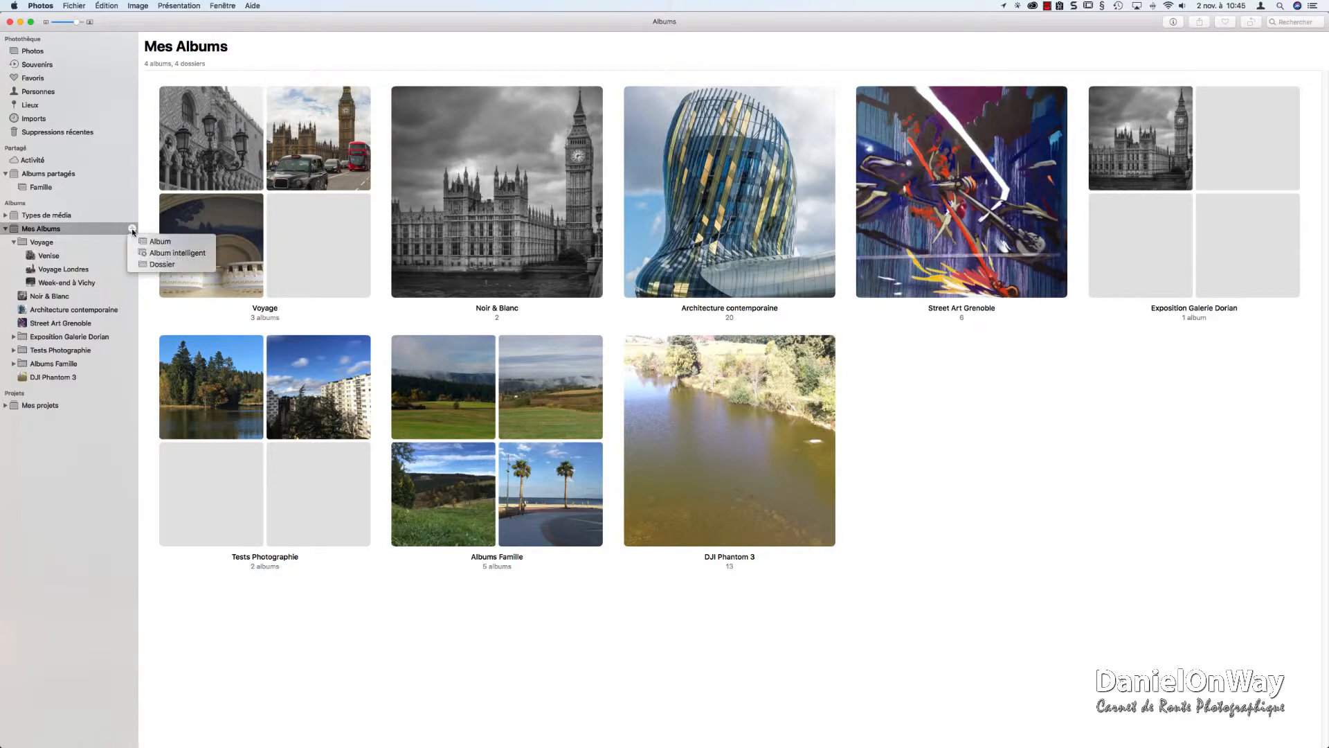
left_click(100, 247)
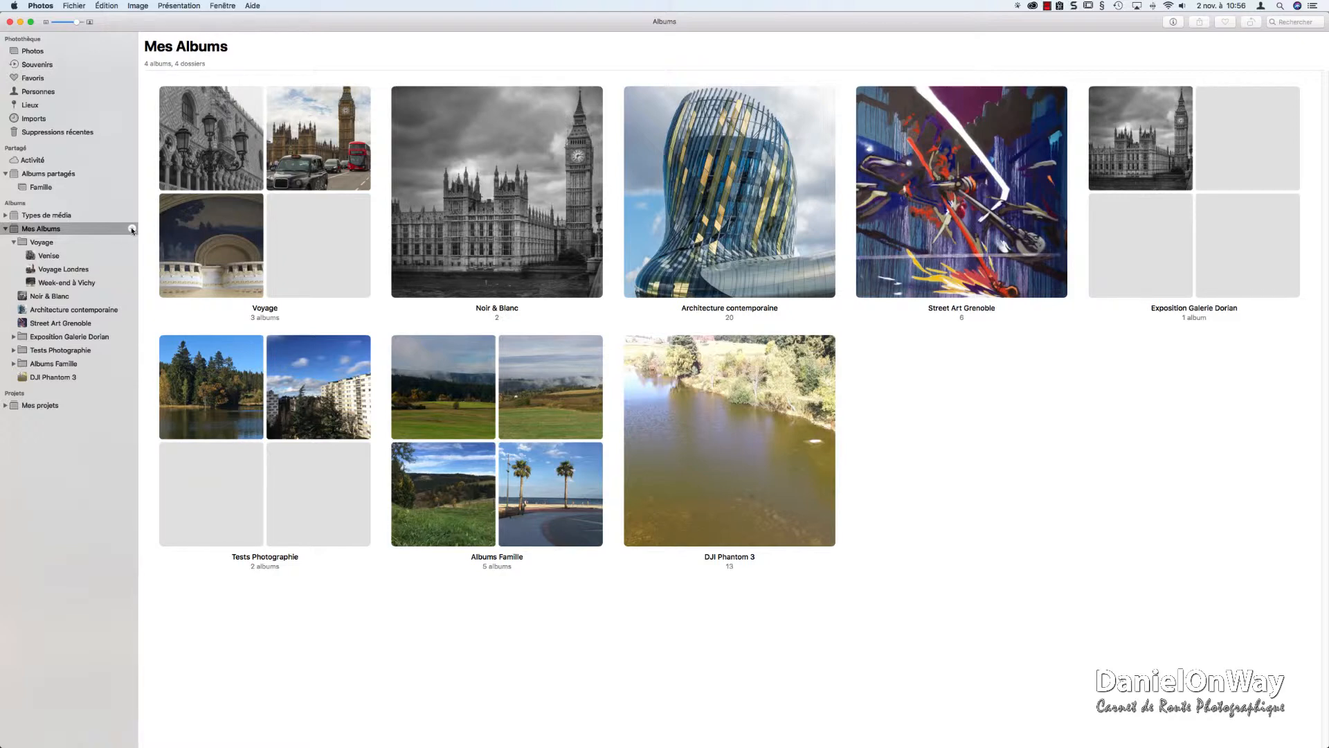
left_click(133, 229)
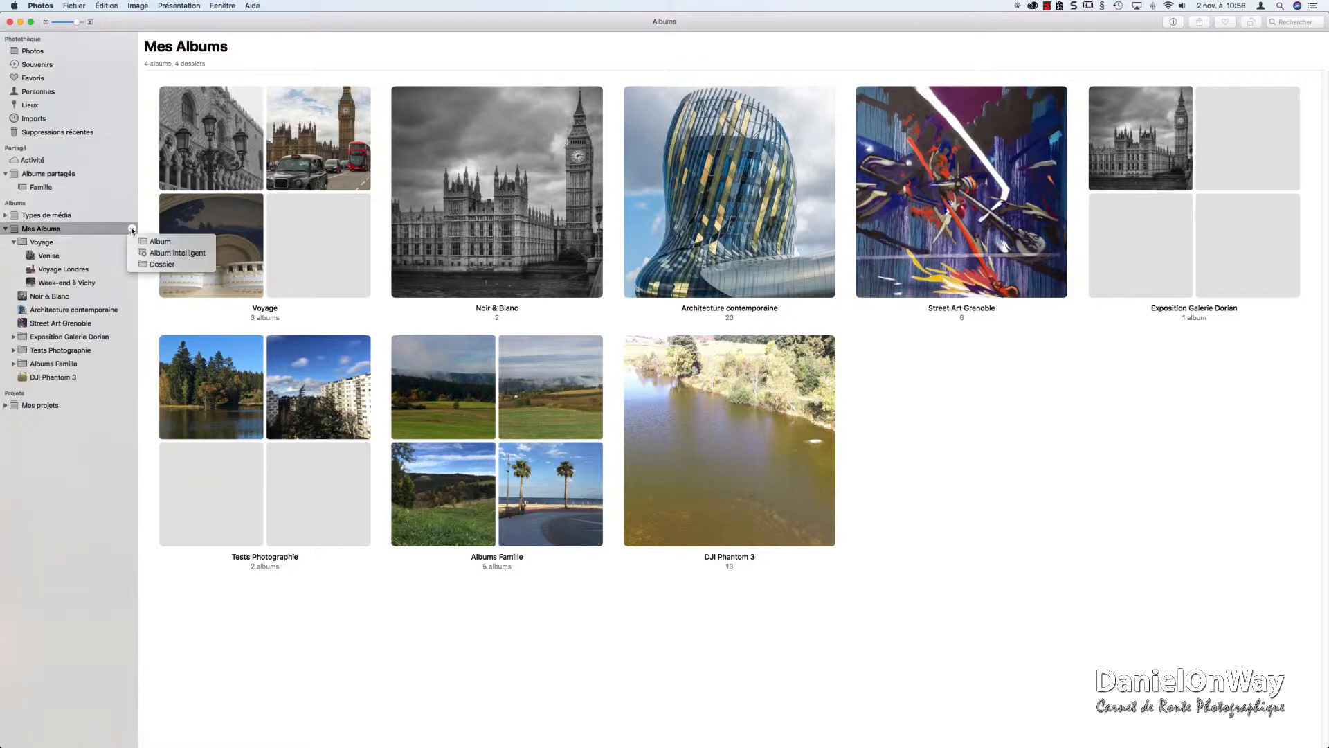
left_click(178, 253)
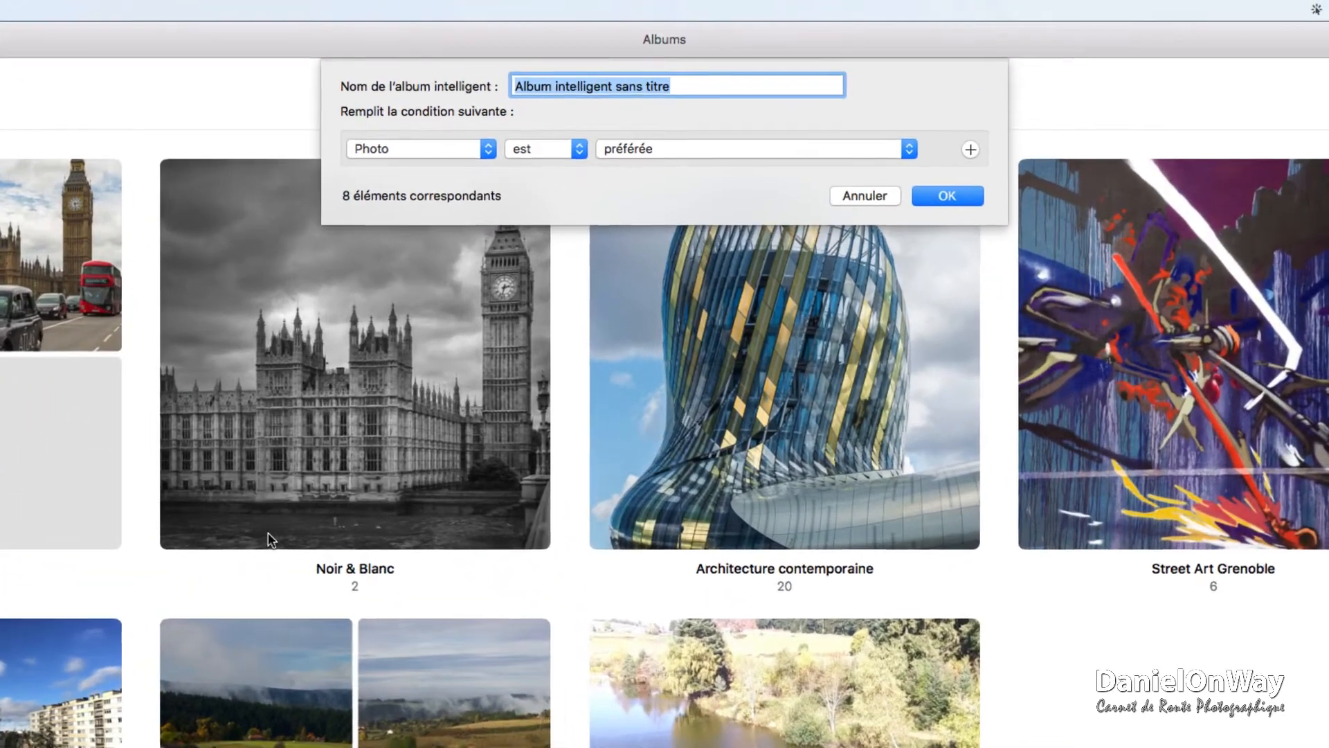
type("Photo")
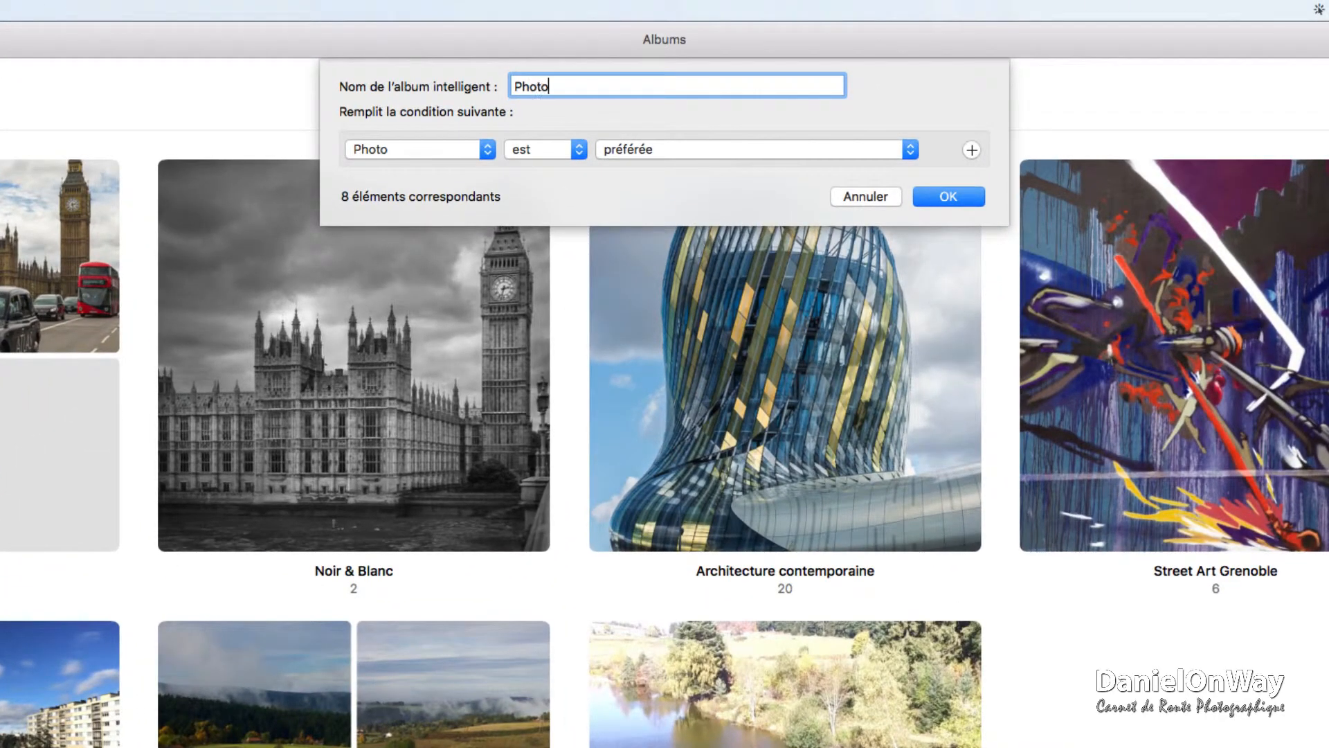
type(" retenues sans titres")
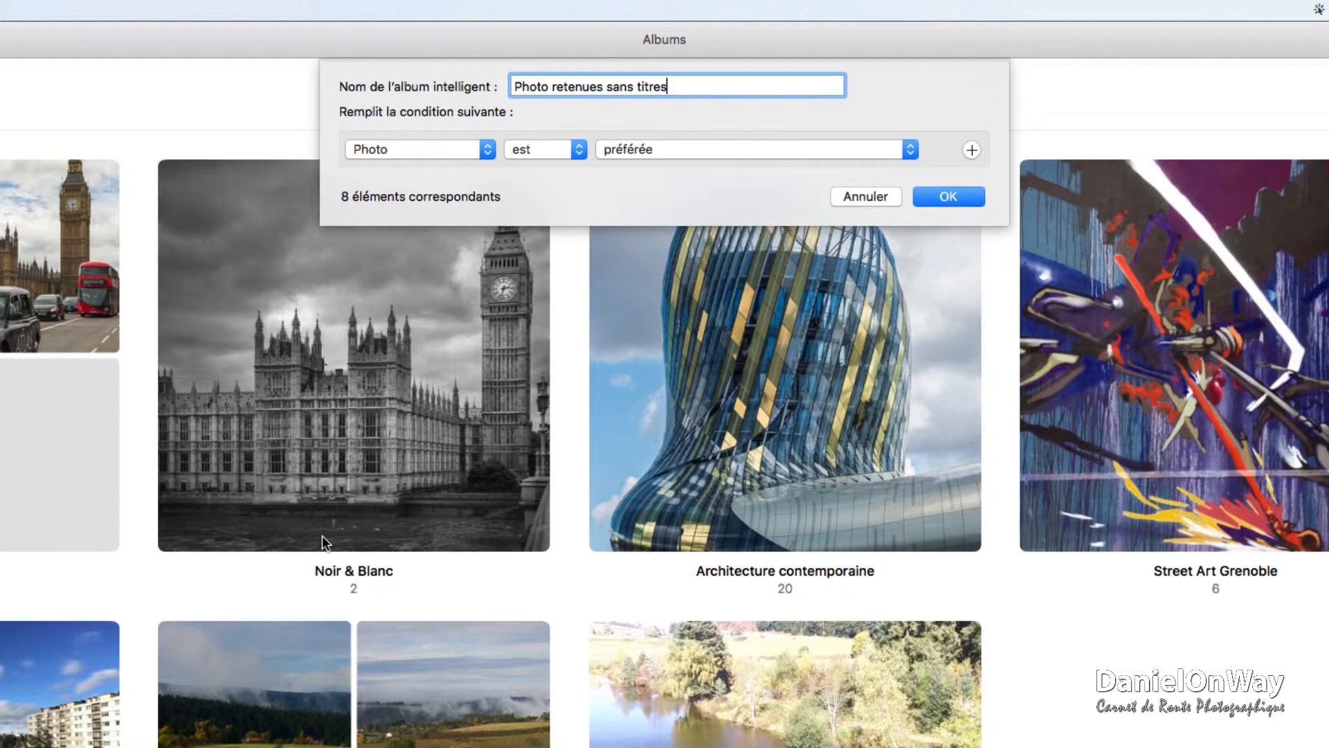
key("BackSpace")
Set the smart album's first condition to "Titre est vide"
left_click(480, 148)
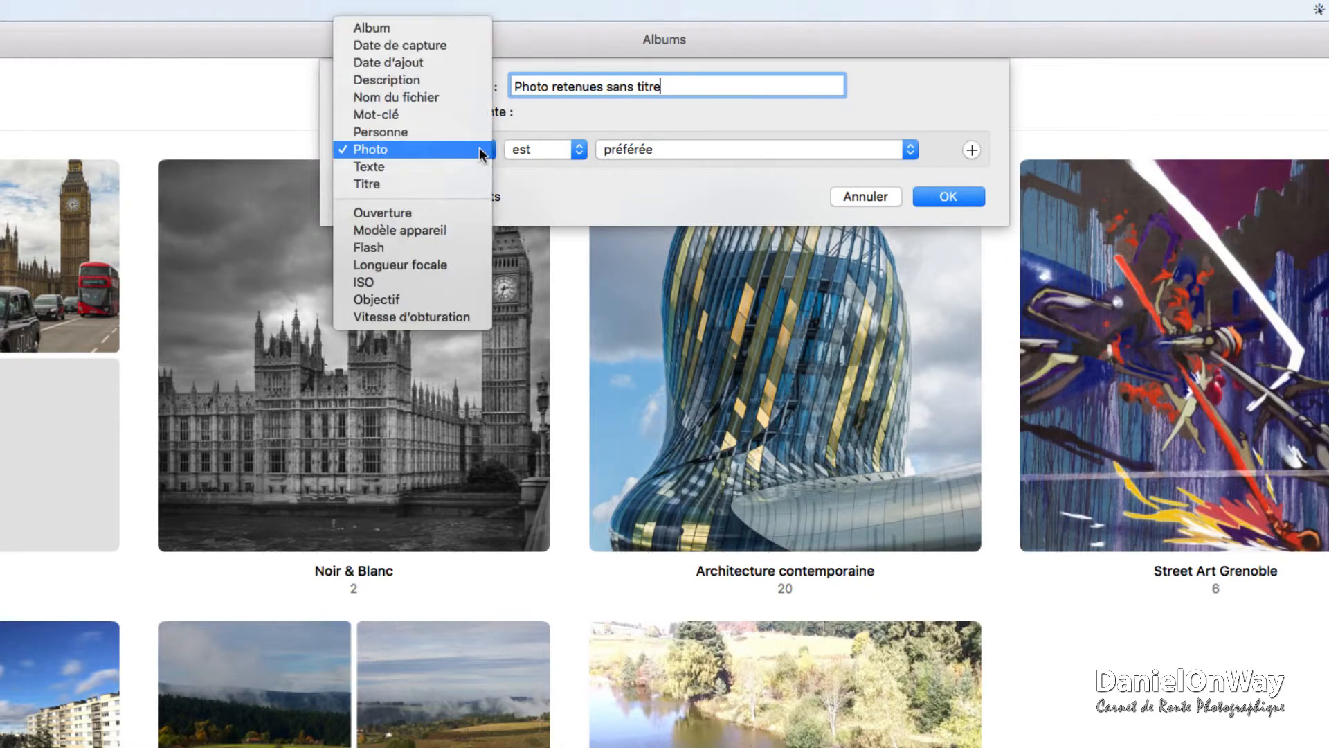
left_click(405, 181)
left_click(599, 148)
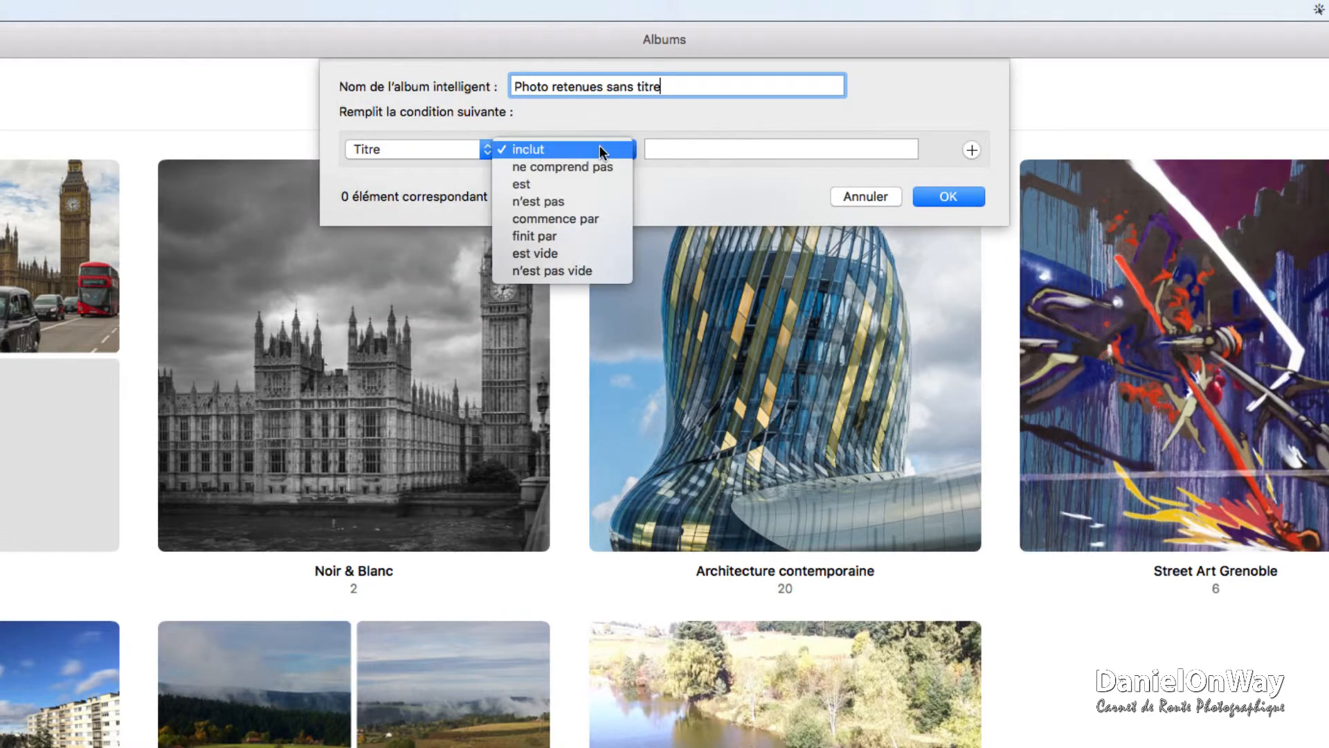
left_click(566, 254)
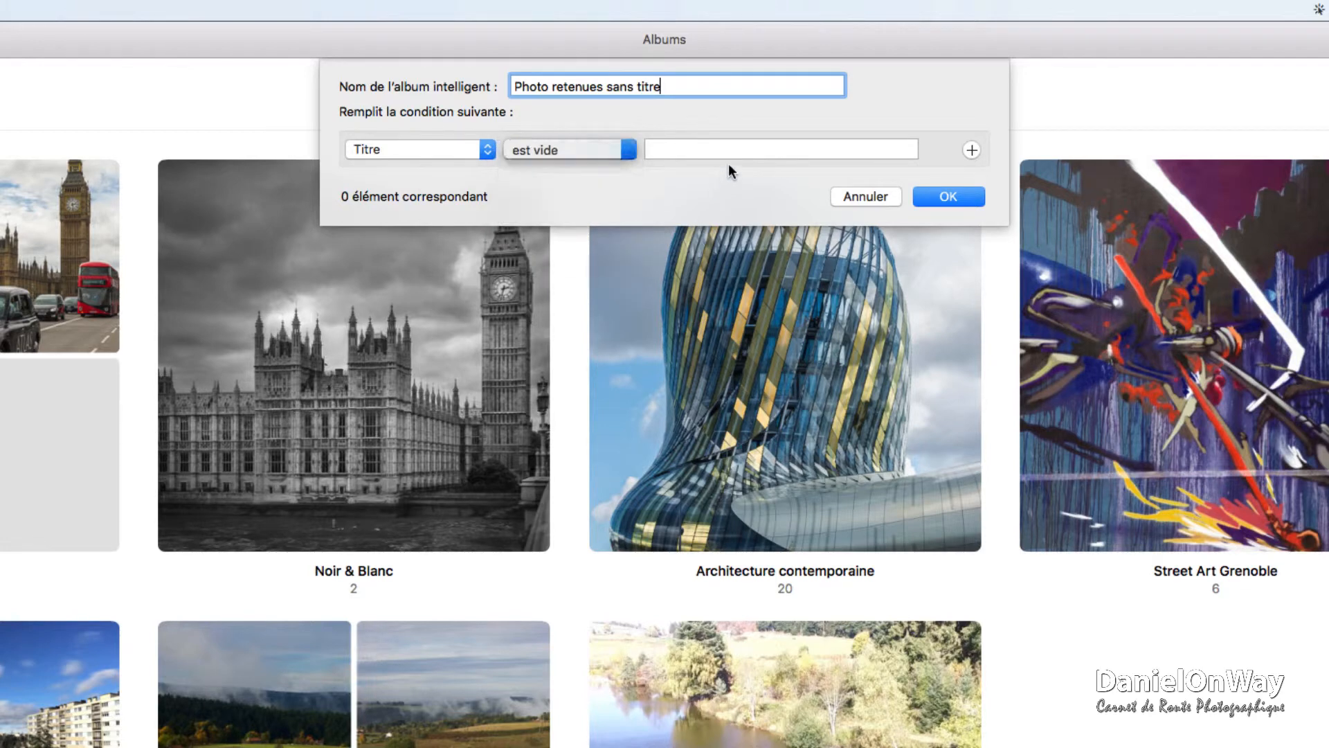
Add the condition "Photo est préférée" and make the smart album match "toutes les" conditions
left_click(971, 151)
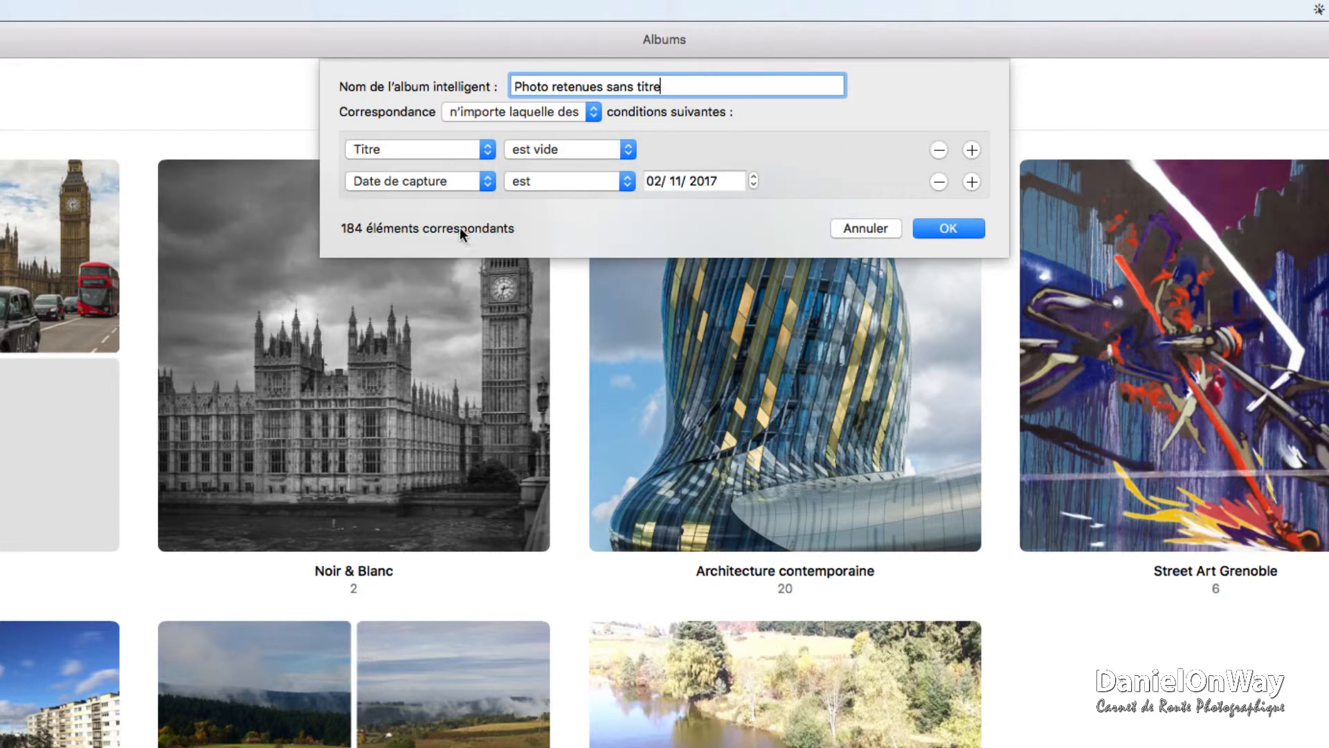
left_click(442, 180)
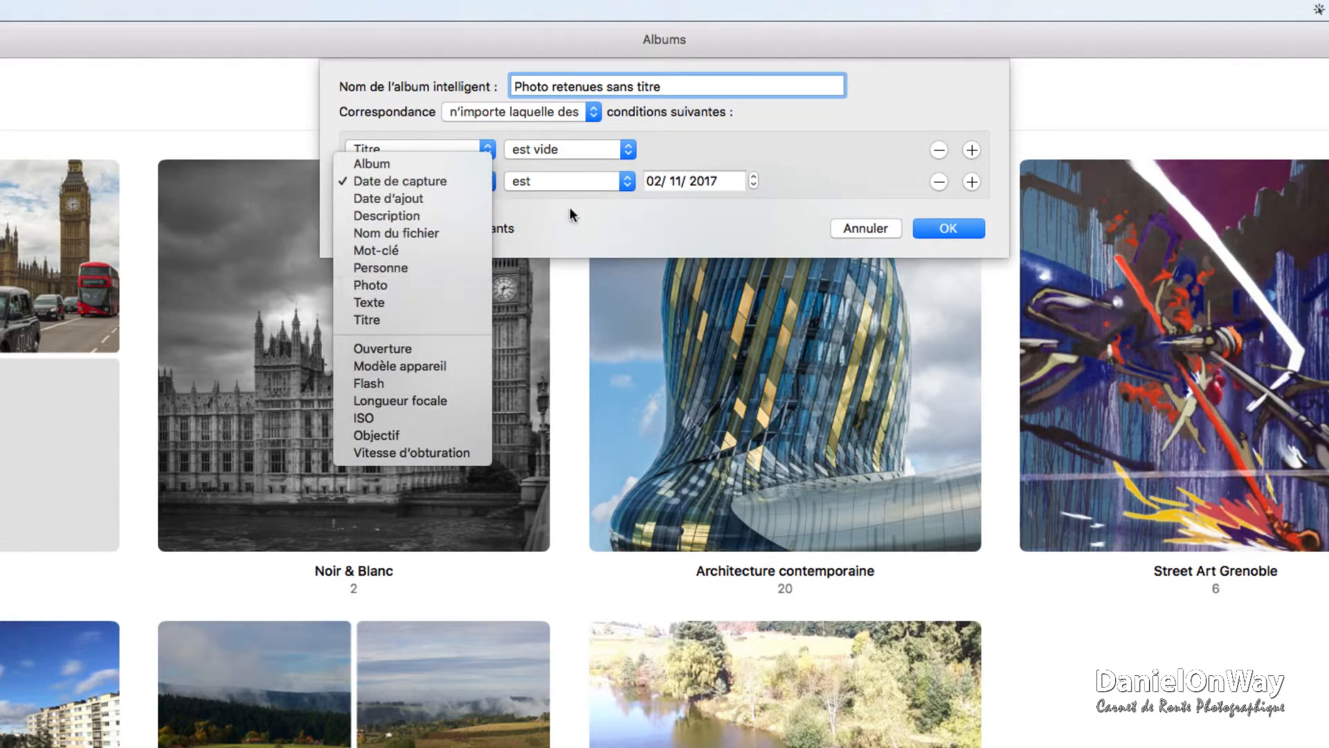
left_click(370, 284)
left_click(654, 182)
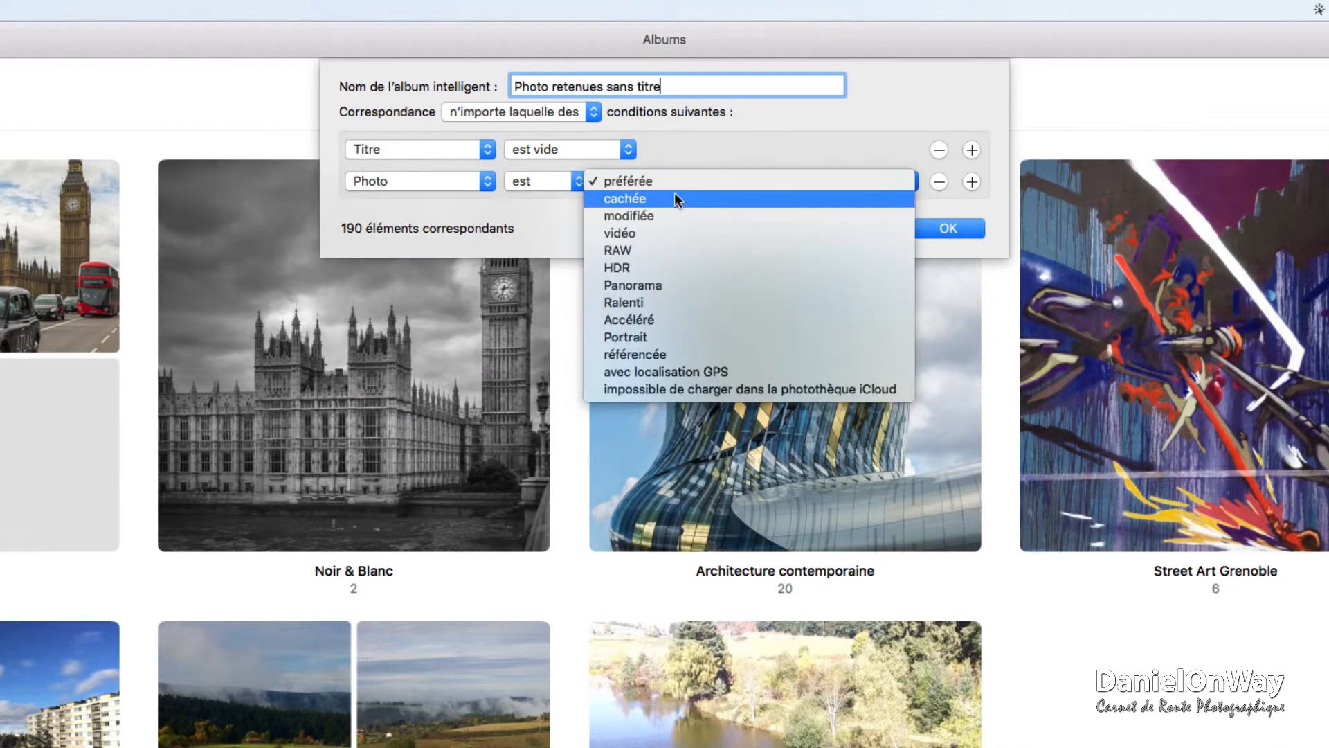
left_click(774, 149)
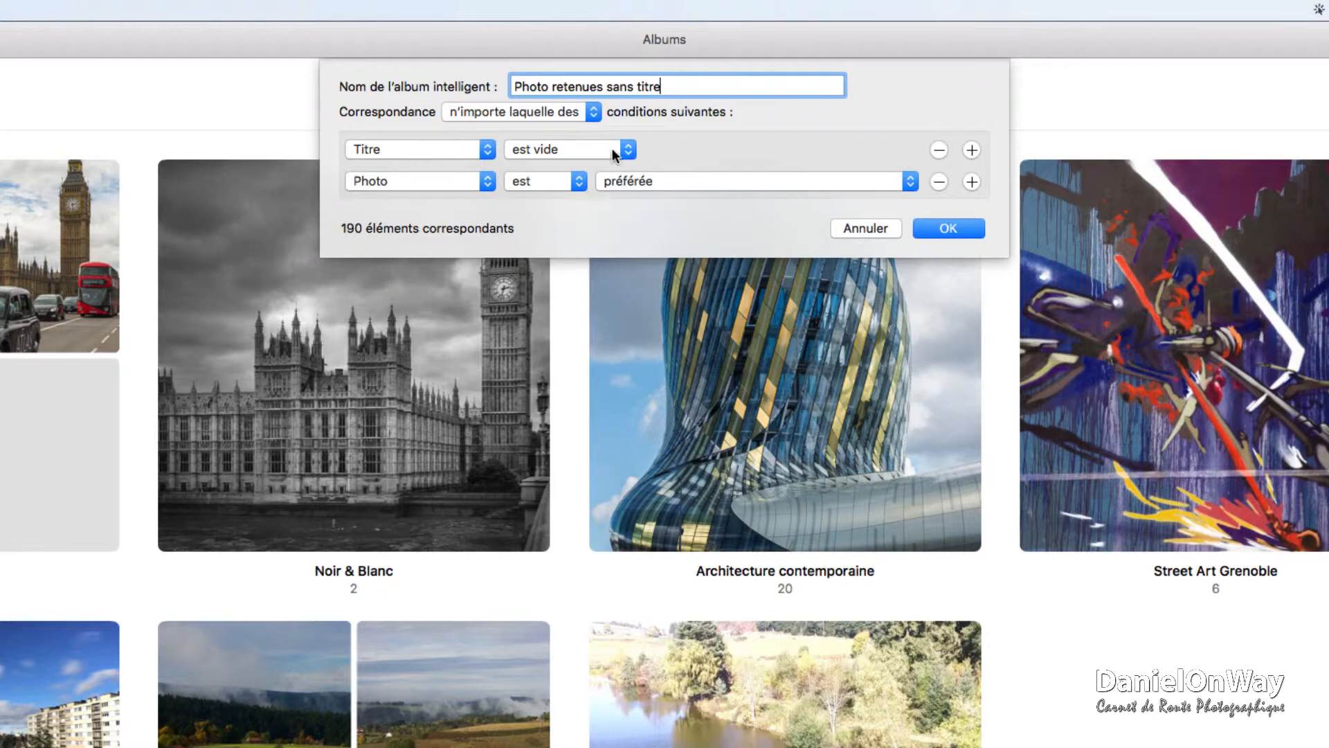
left_click(594, 111)
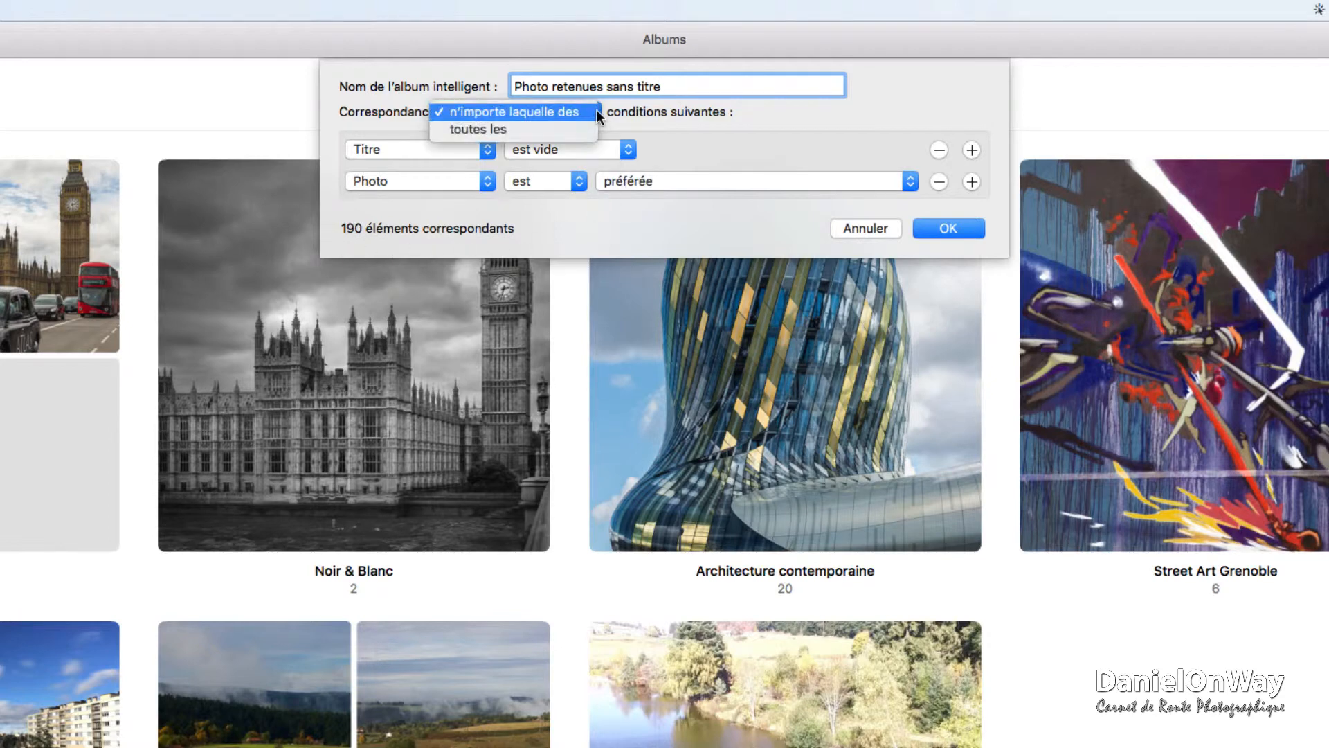
left_click(546, 130)
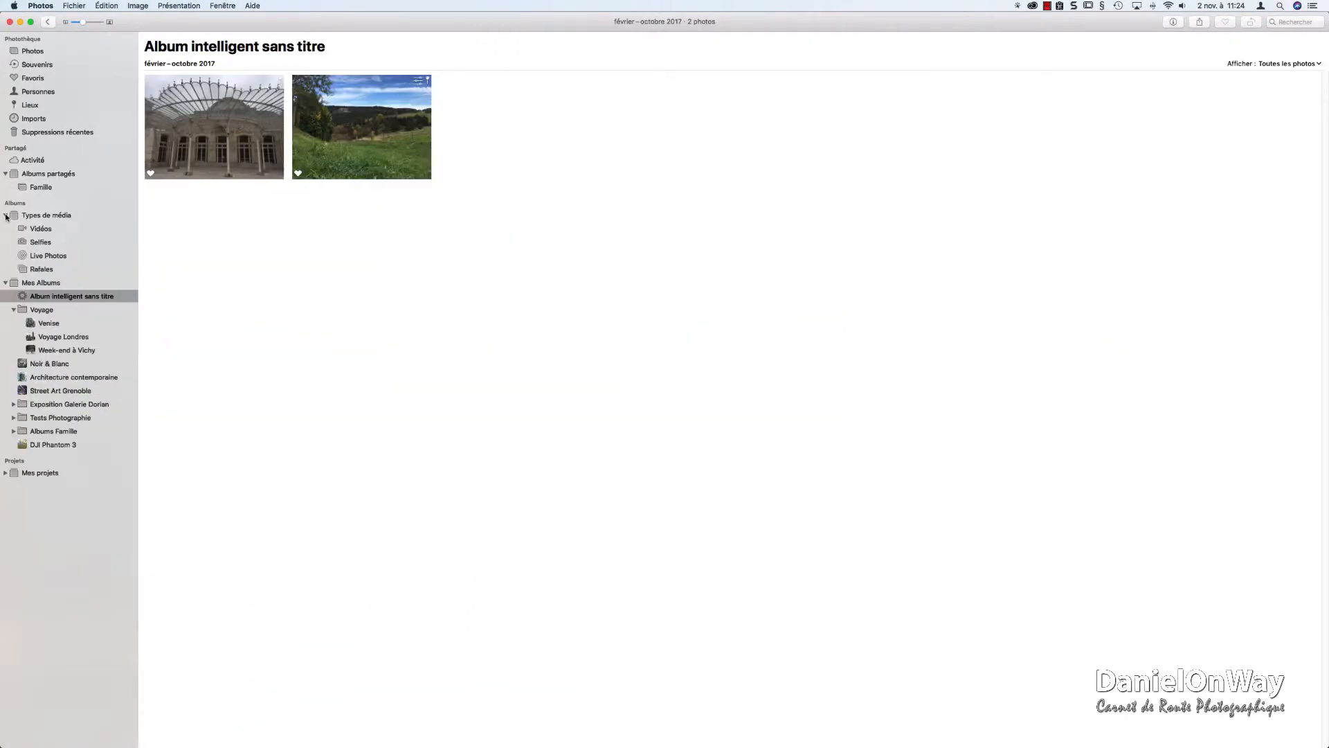
View the Vidéos, Live Photos and Rafales albums under Types de média
left_click(48, 233)
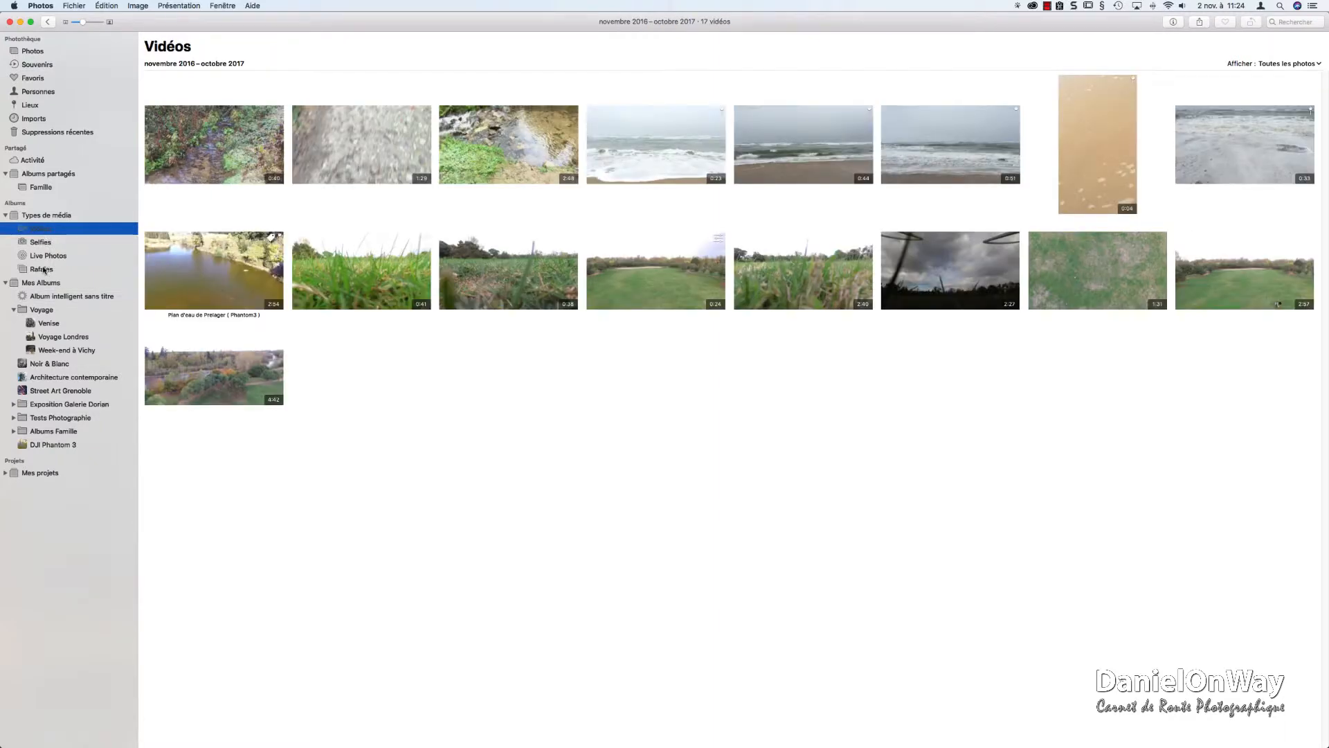
left_click(49, 255)
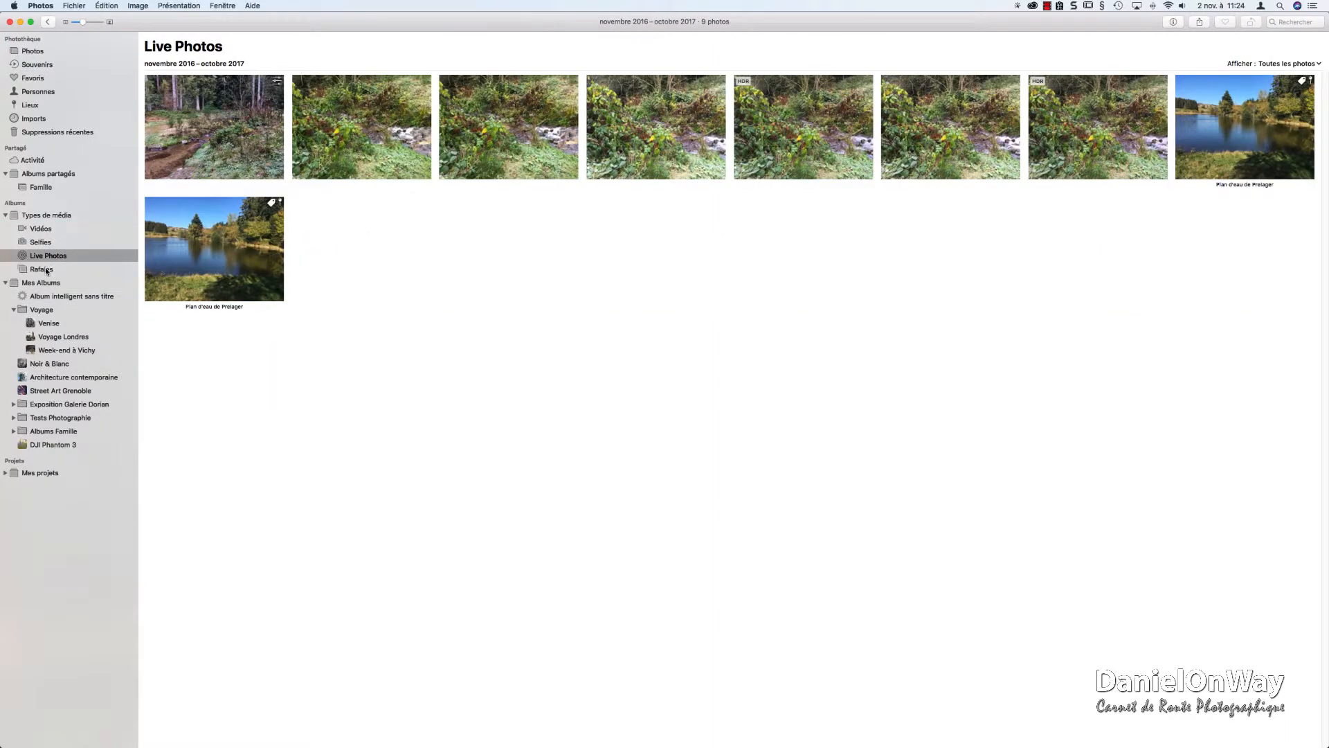
left_click(46, 270)
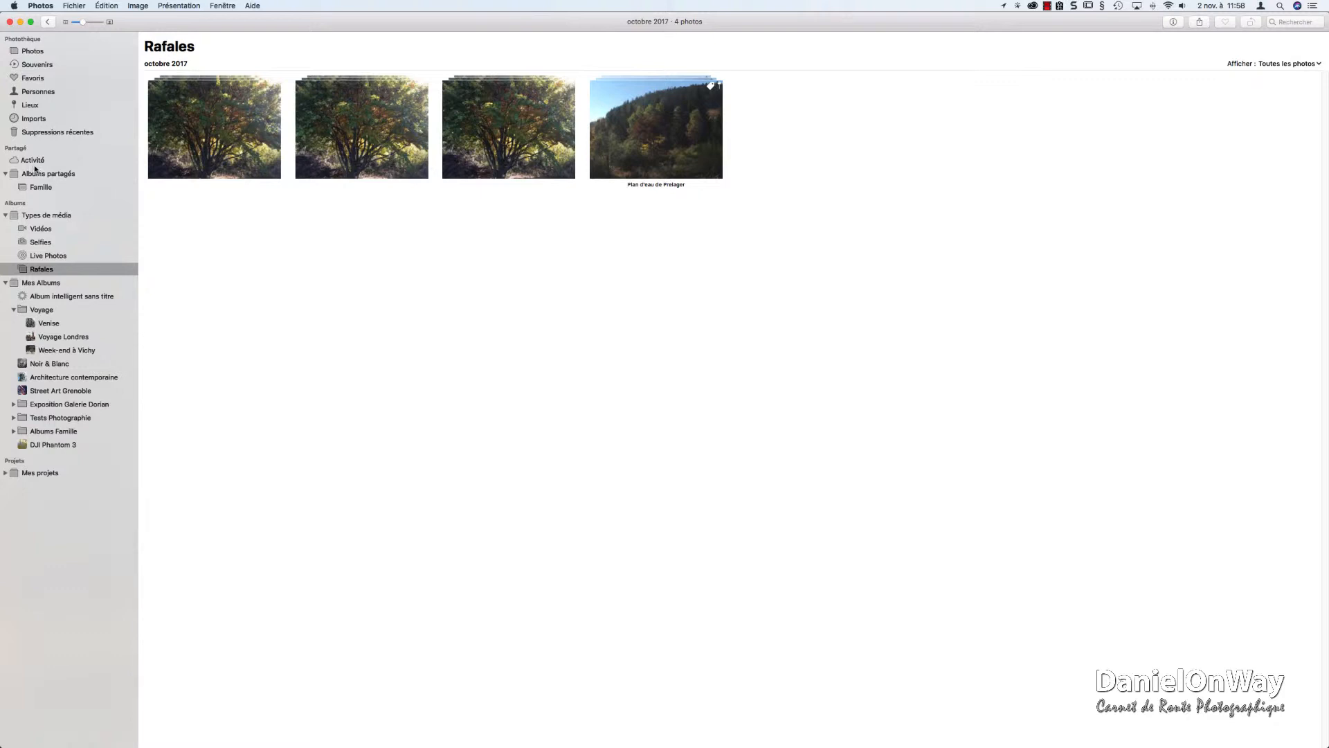
Review the iCloud preferences, including Partage de photos iCloud, and close the preferences window
left_click(39, 6)
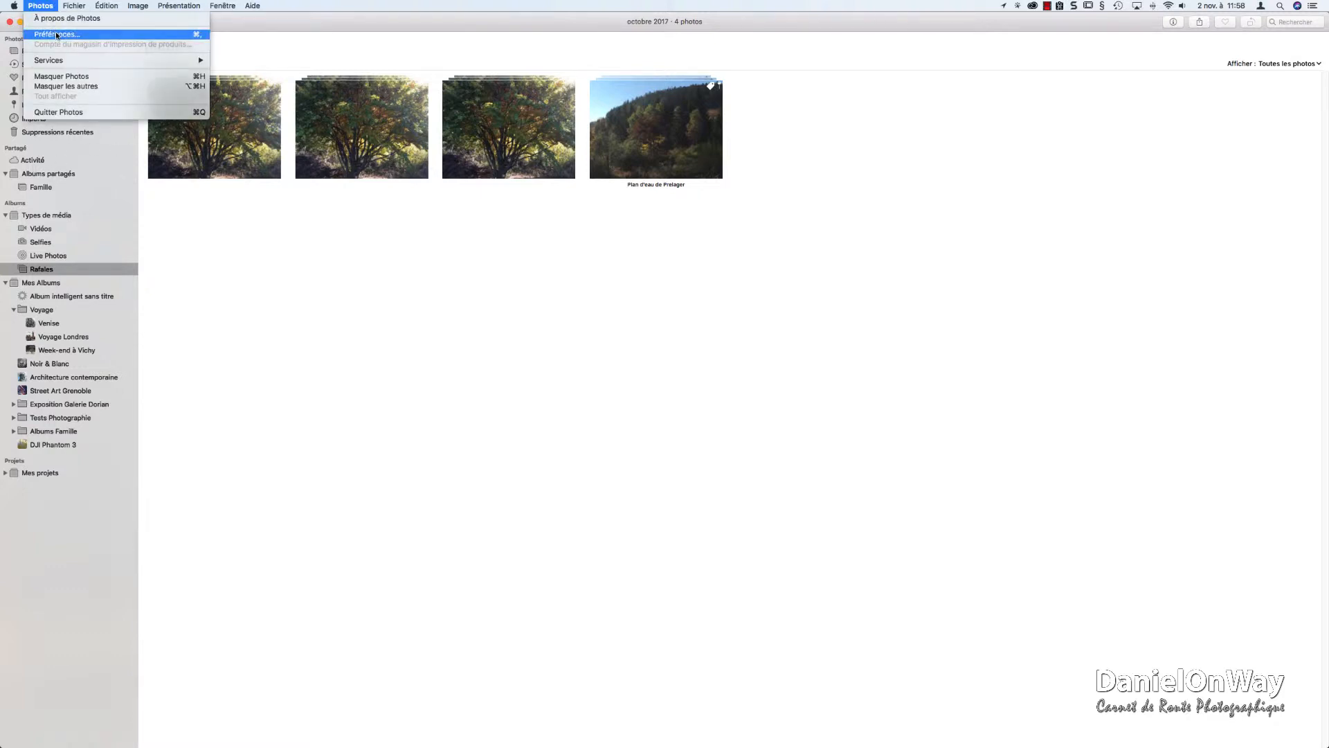
left_click(56, 32)
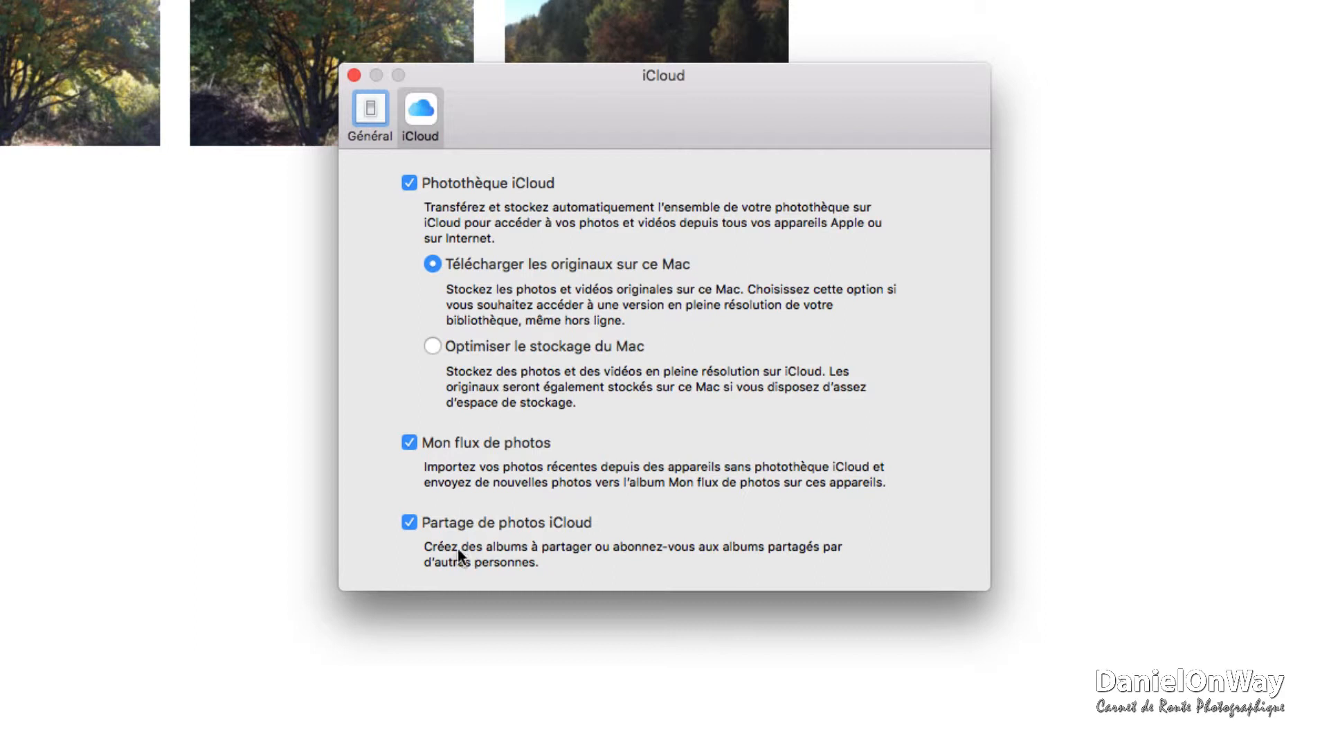
left_click(351, 73)
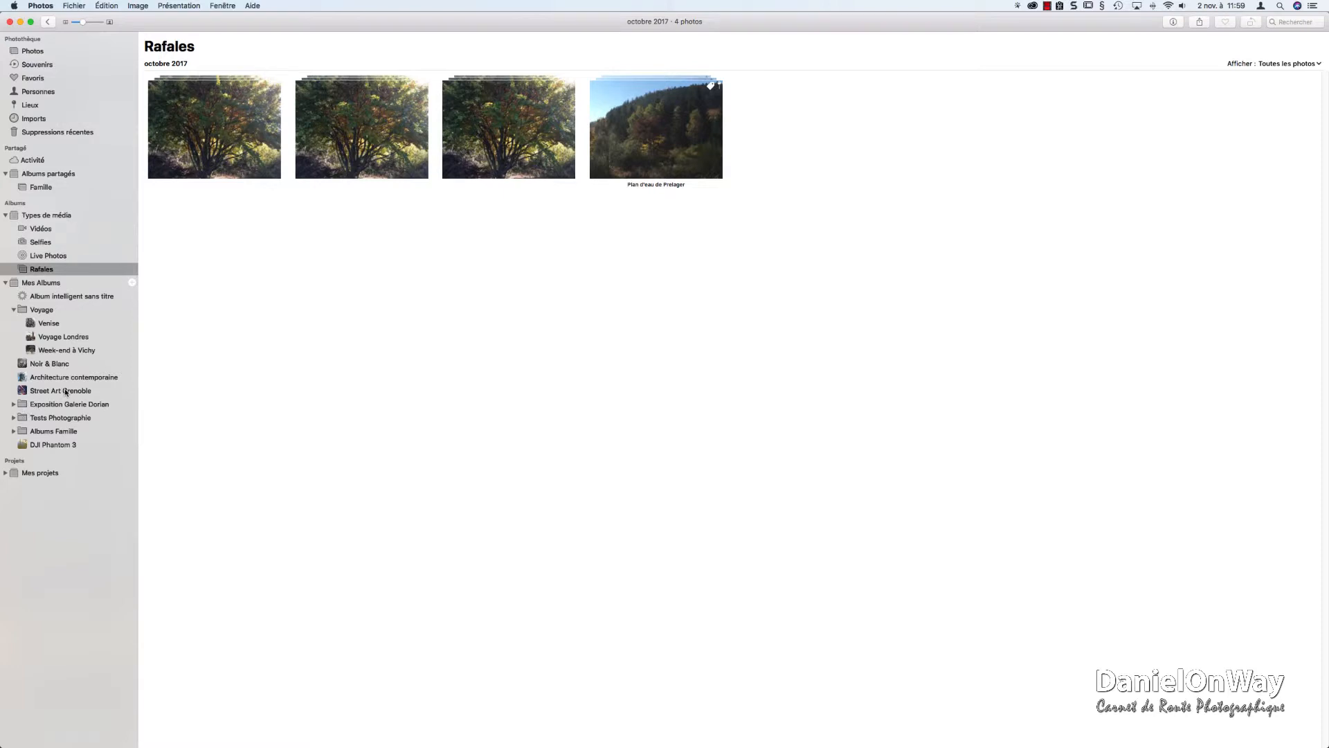
Show the Mes Albums overview and start a new shared album named "Street Art Grenoble"
left_click(83, 282)
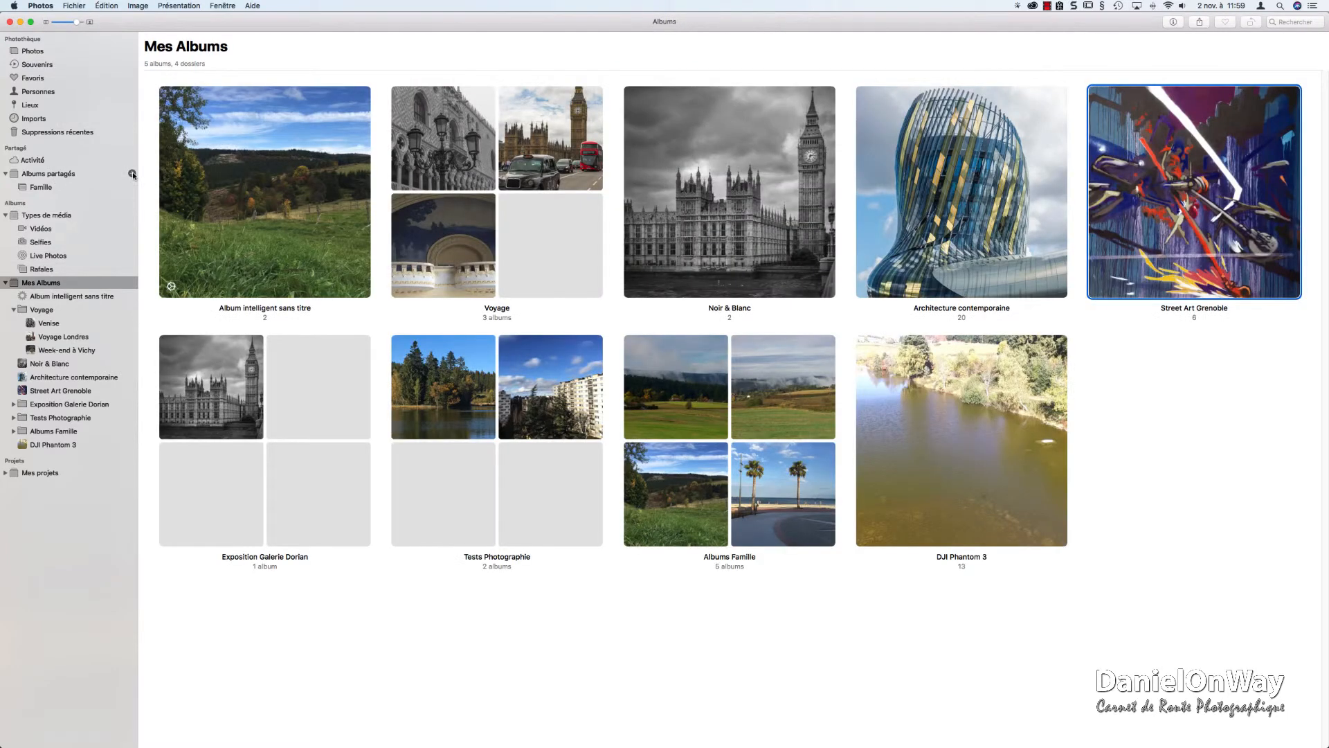
left_click(133, 174)
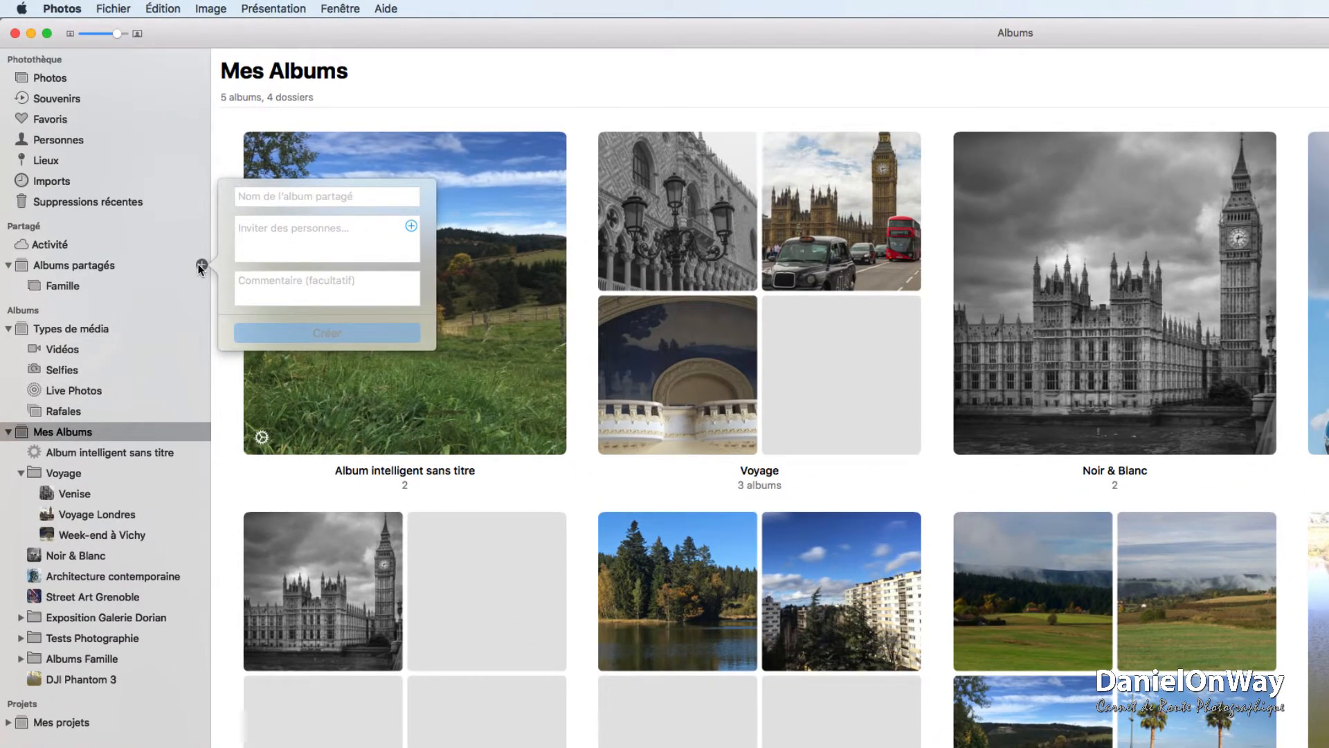
type("Stree")
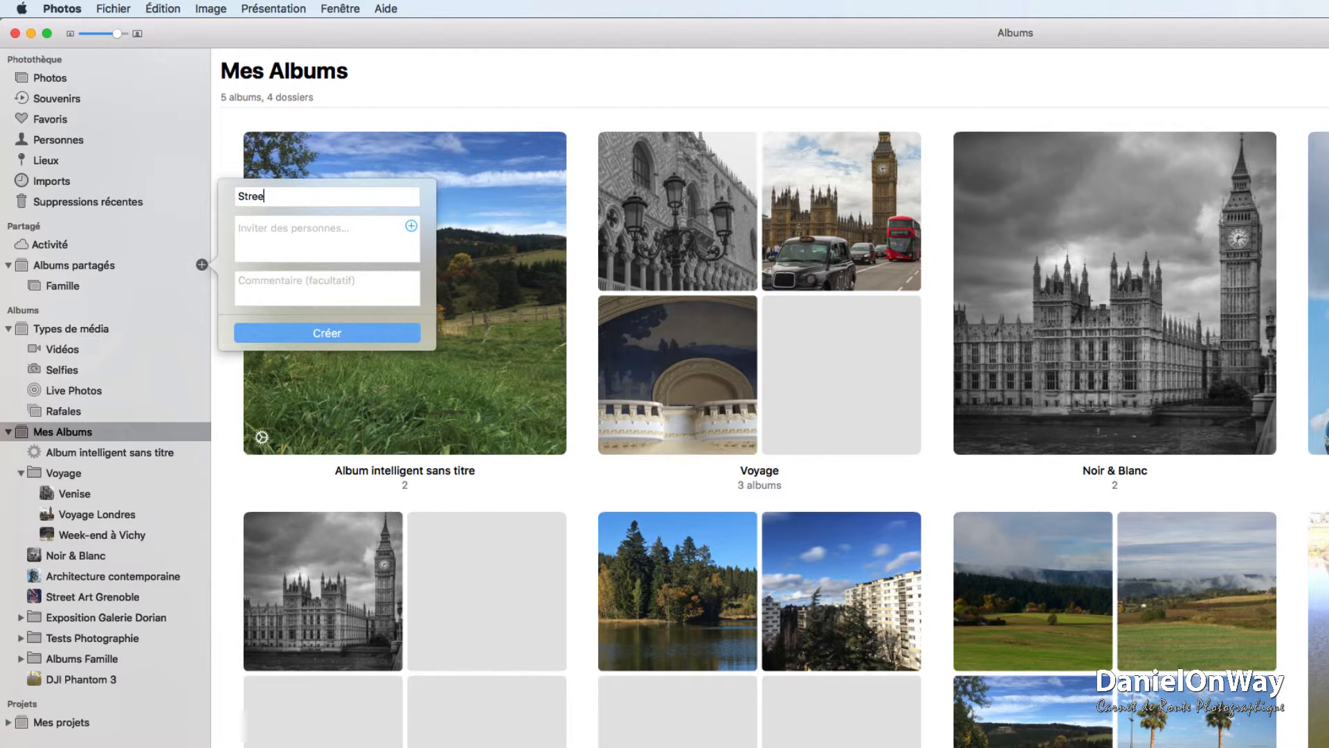
type("t Art Grenoble")
Invite a contact with the comment "Que pense tu de ces photos ?" and create the shared album
left_click(412, 226)
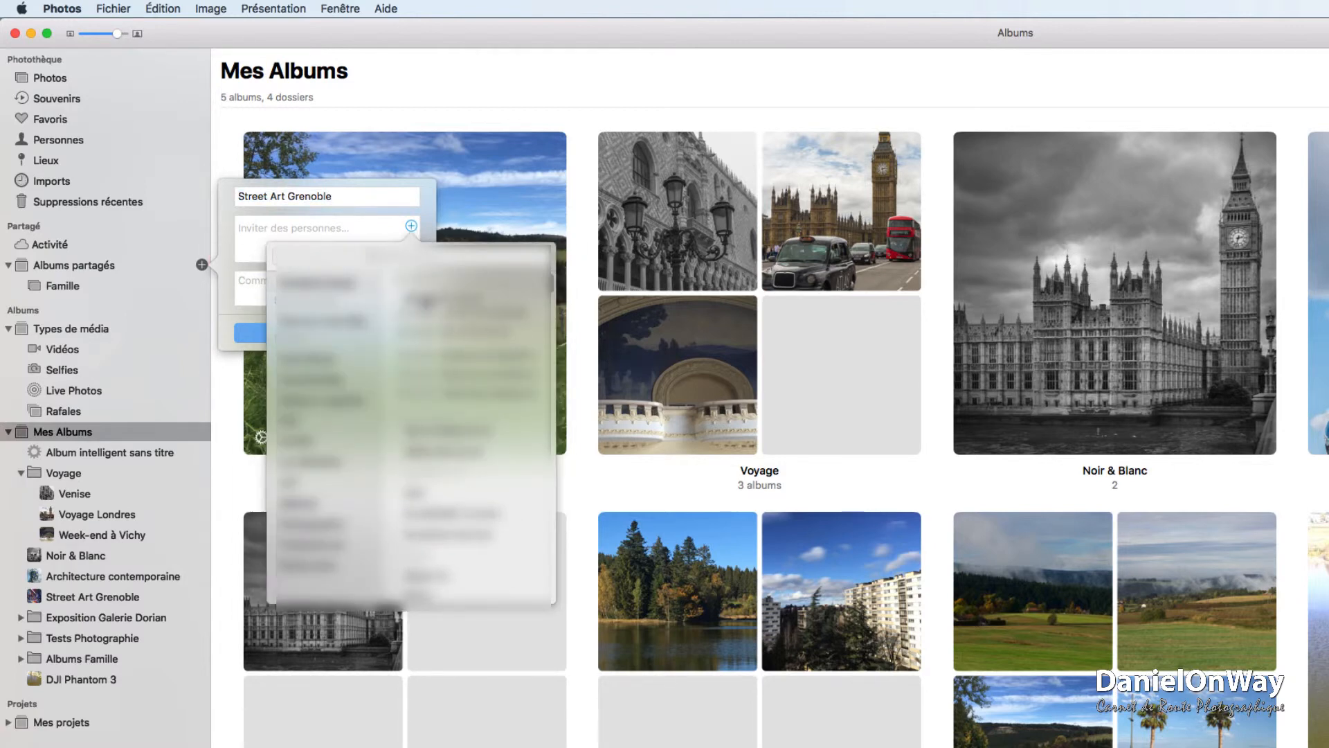
left_click(421, 360)
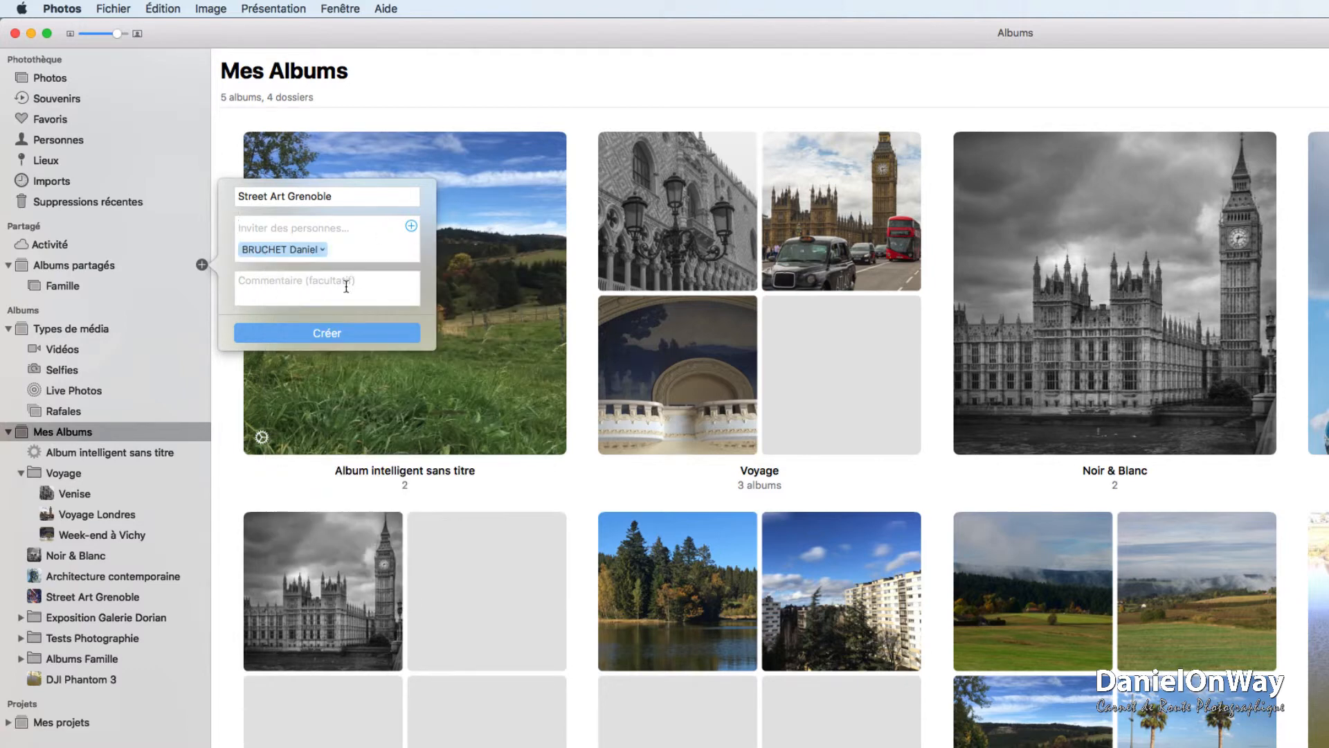
left_click(346, 286)
type("Que pense tu de ces photos ?")
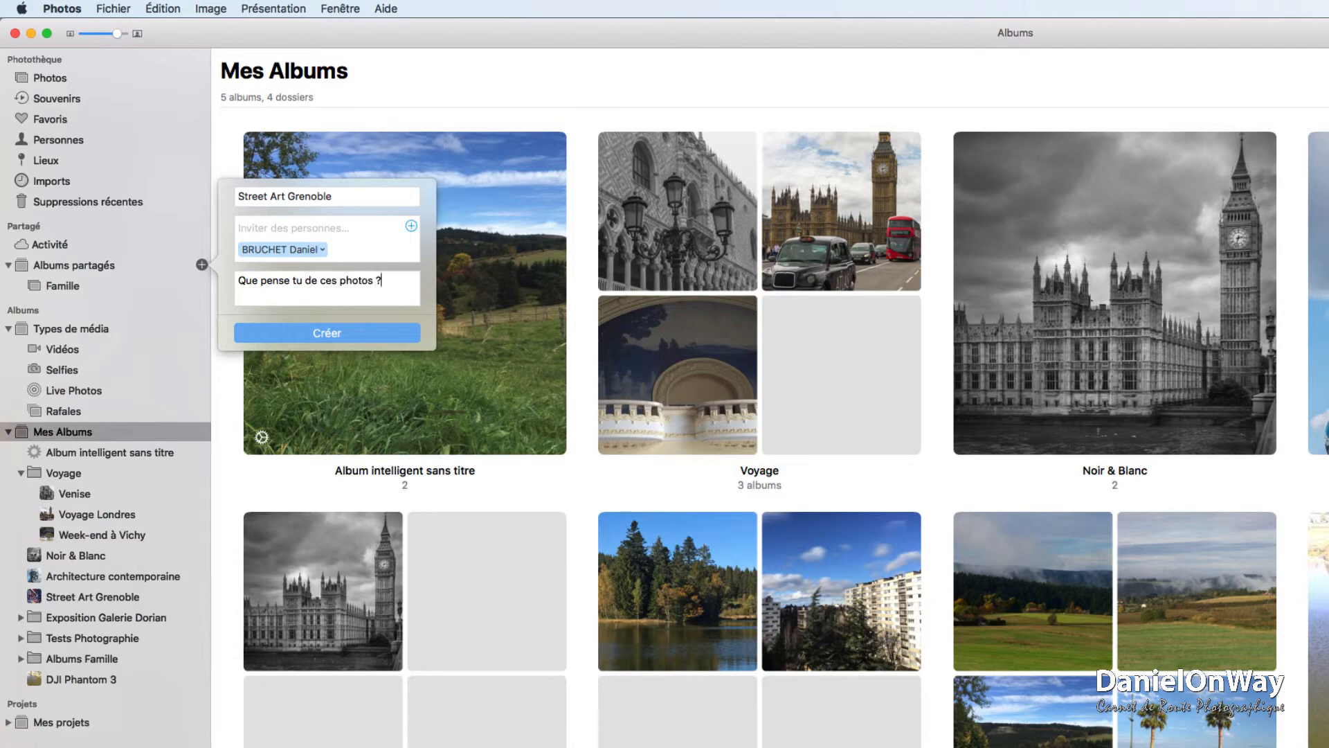
left_click(342, 333)
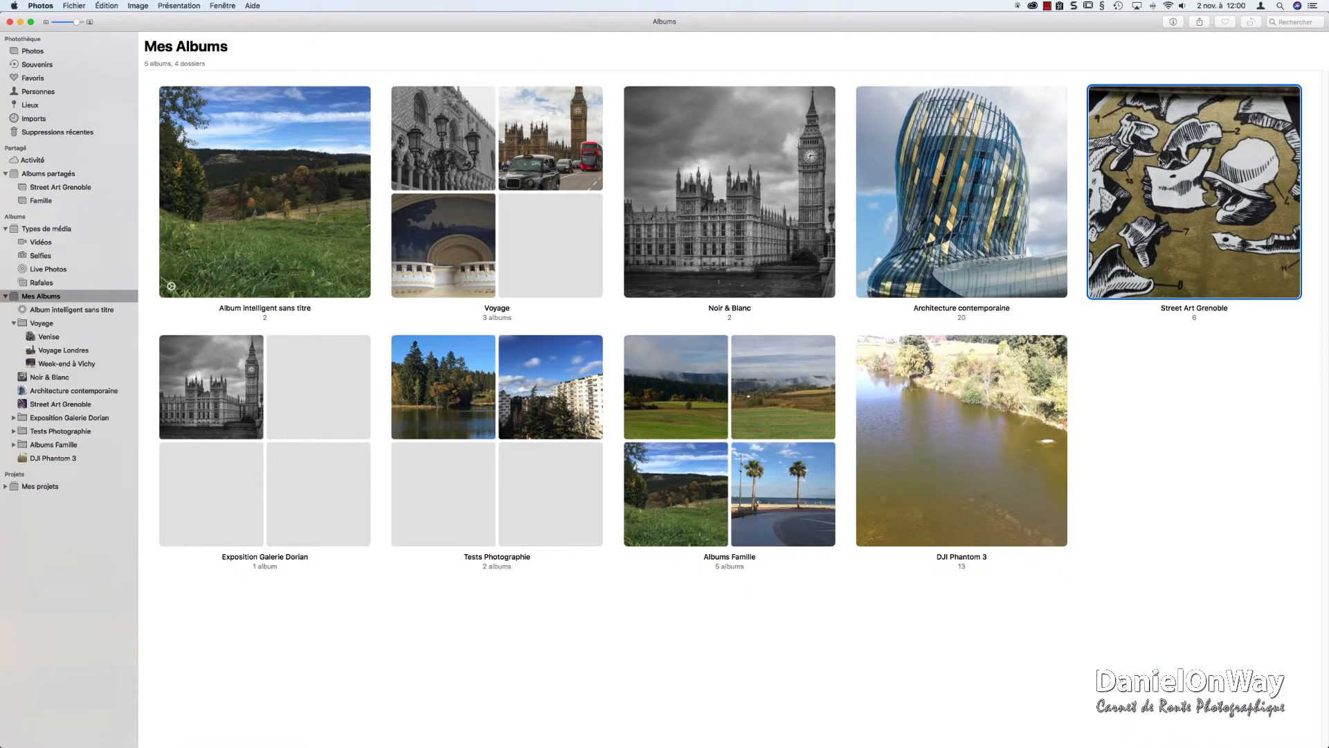
View the contents of the Street Art Grenoble and Famille shared albums, ending on Street Art Grenoble
left_click(67, 187)
left_click(43, 200)
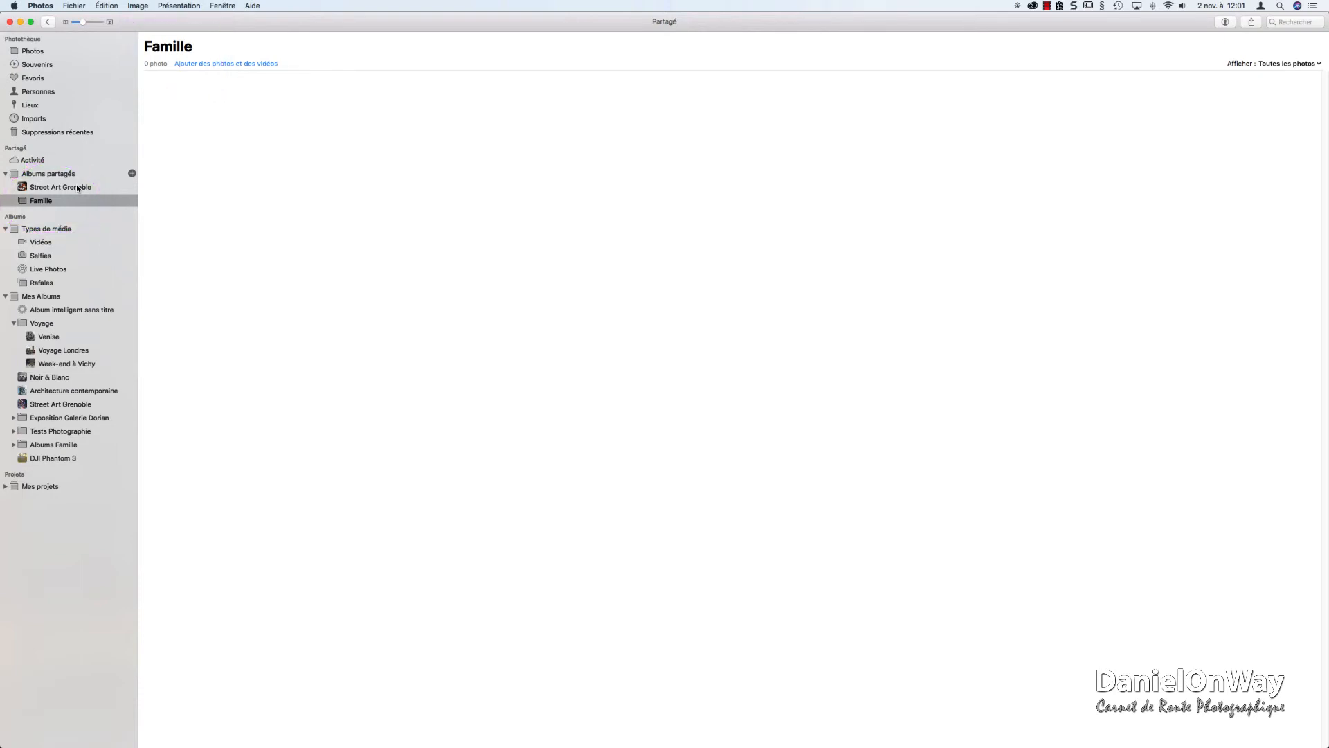
left_click(78, 187)
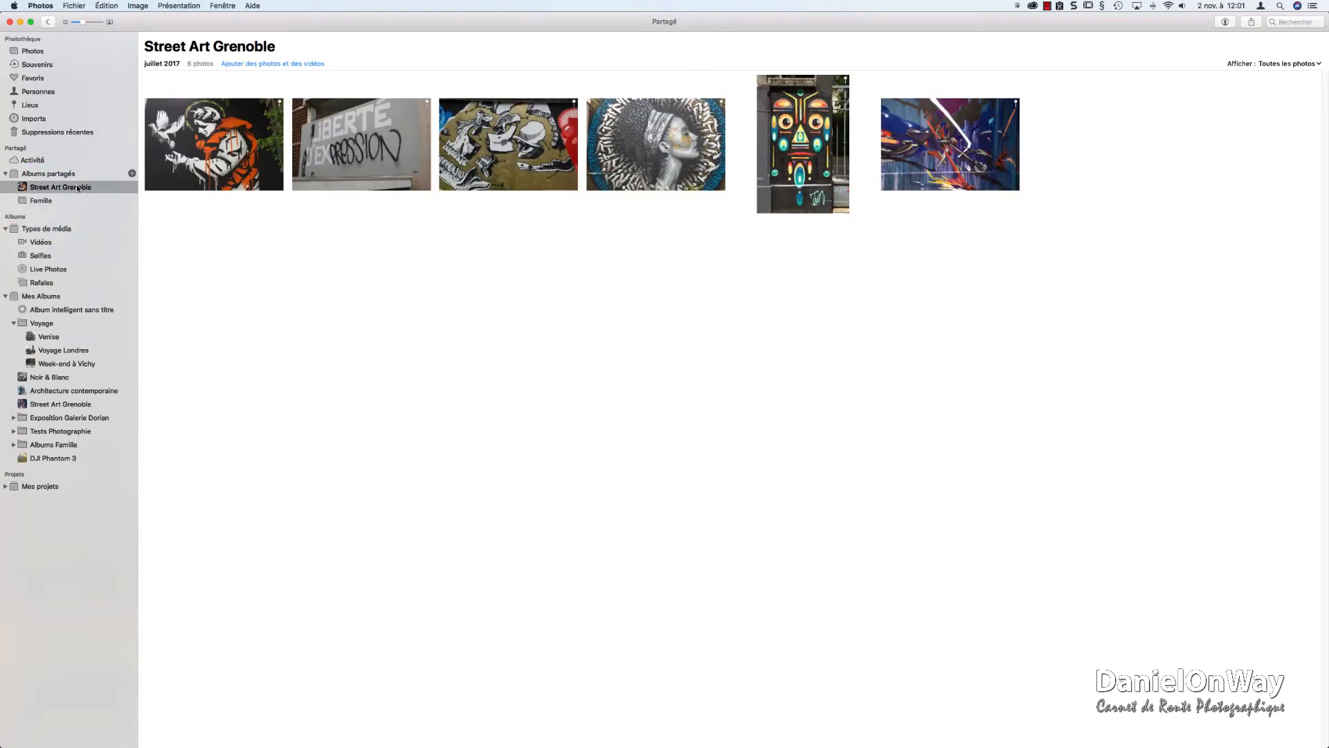